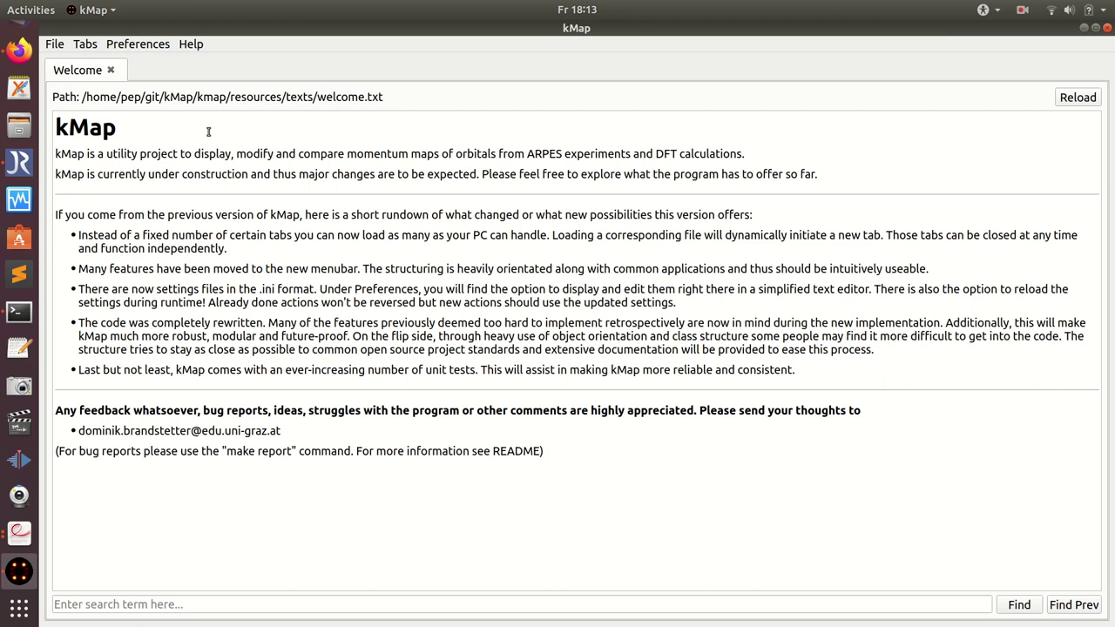
Try a new LM-Fit tab, then browse local sliced data and select example4_3271.hdf5.
left_click(91, 45)
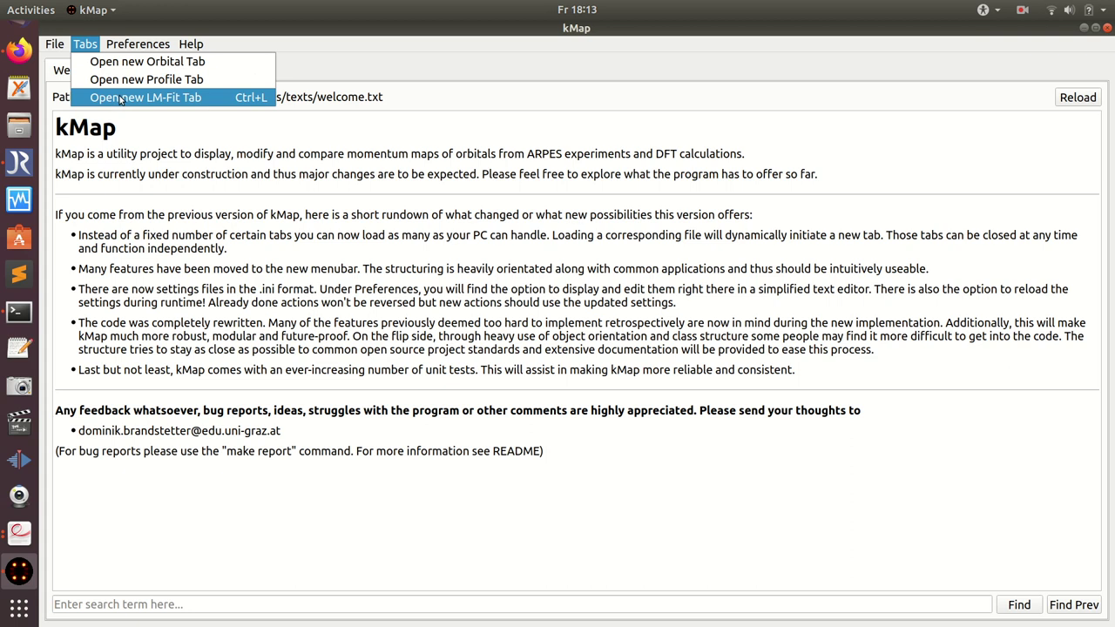
left_click(121, 98)
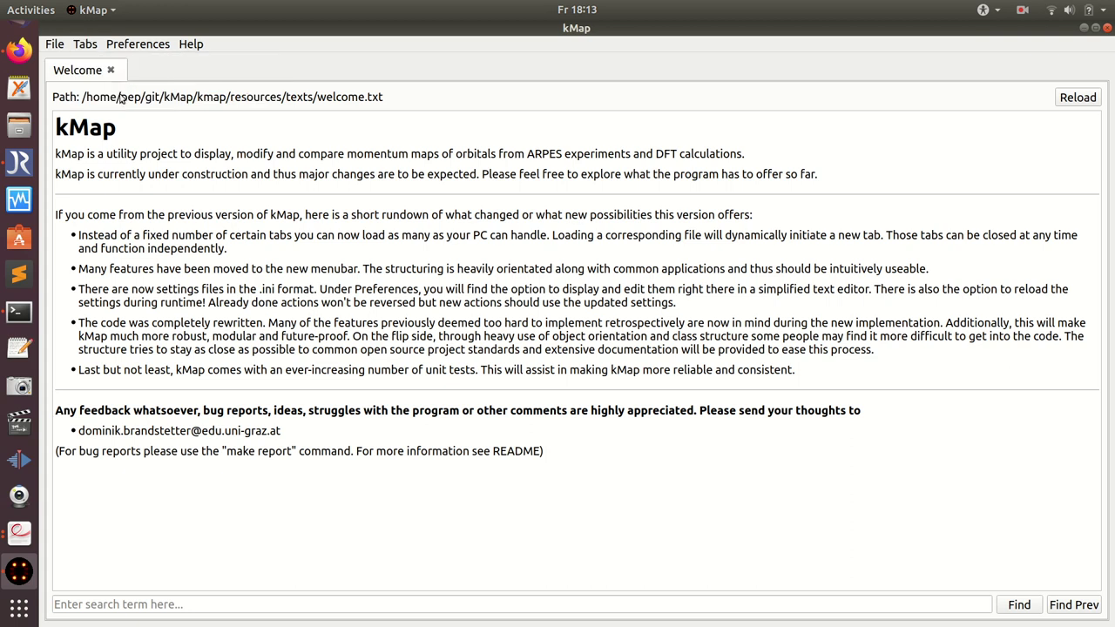
left_click(54, 43)
mouse_move(65, 59)
left_click(224, 62)
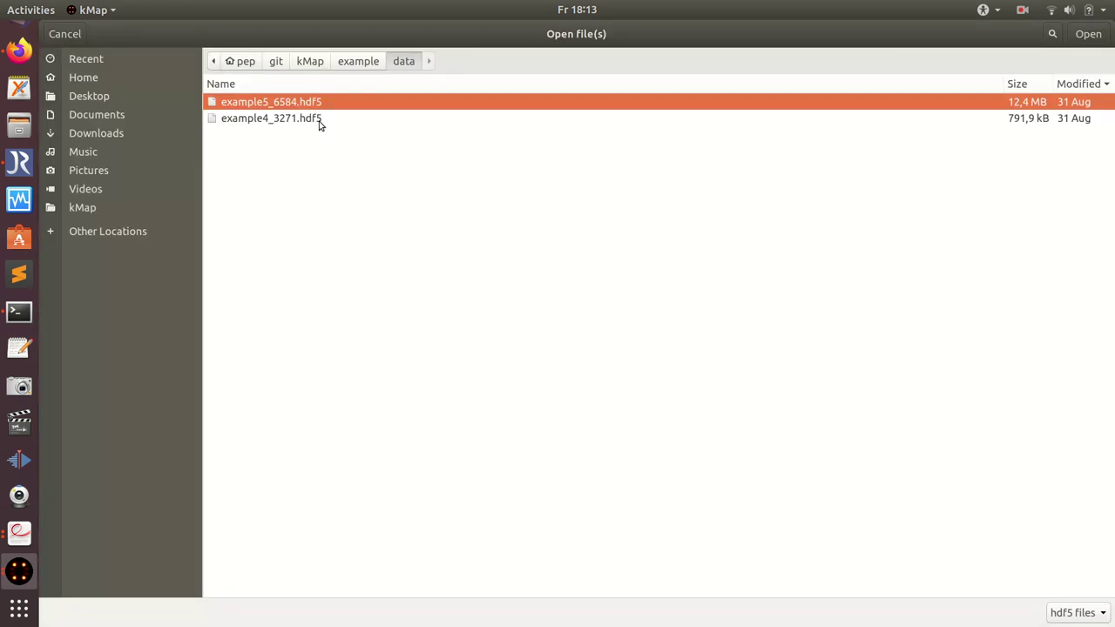
left_click(272, 124)
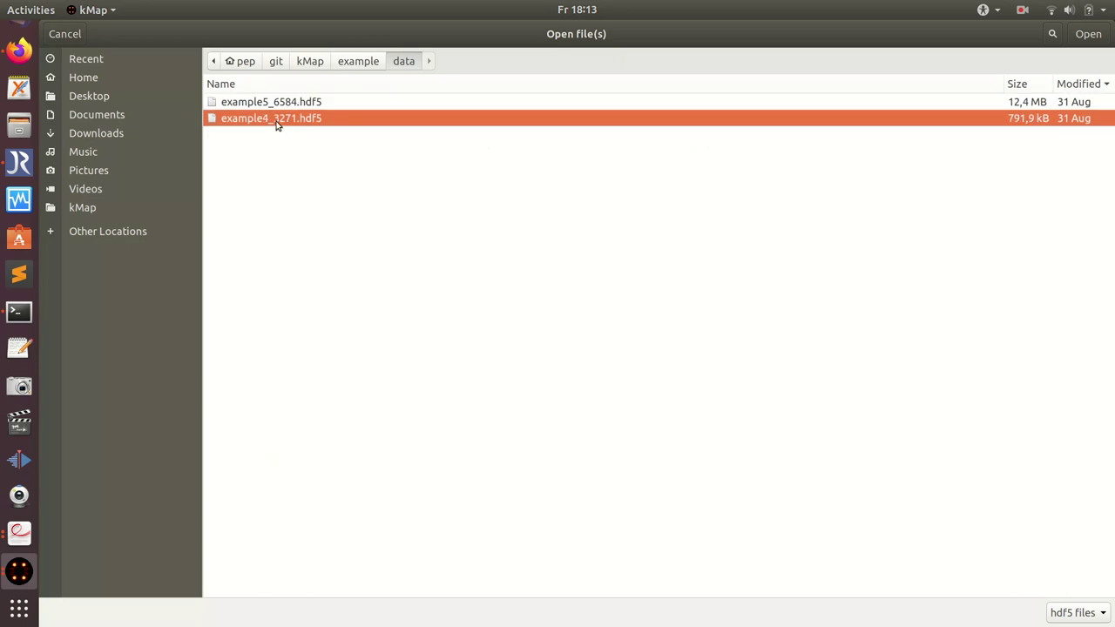
Open example4_3271.hdf5 and move the E_kin slider to slice 3 (29.66 eV).
double_click(275, 127)
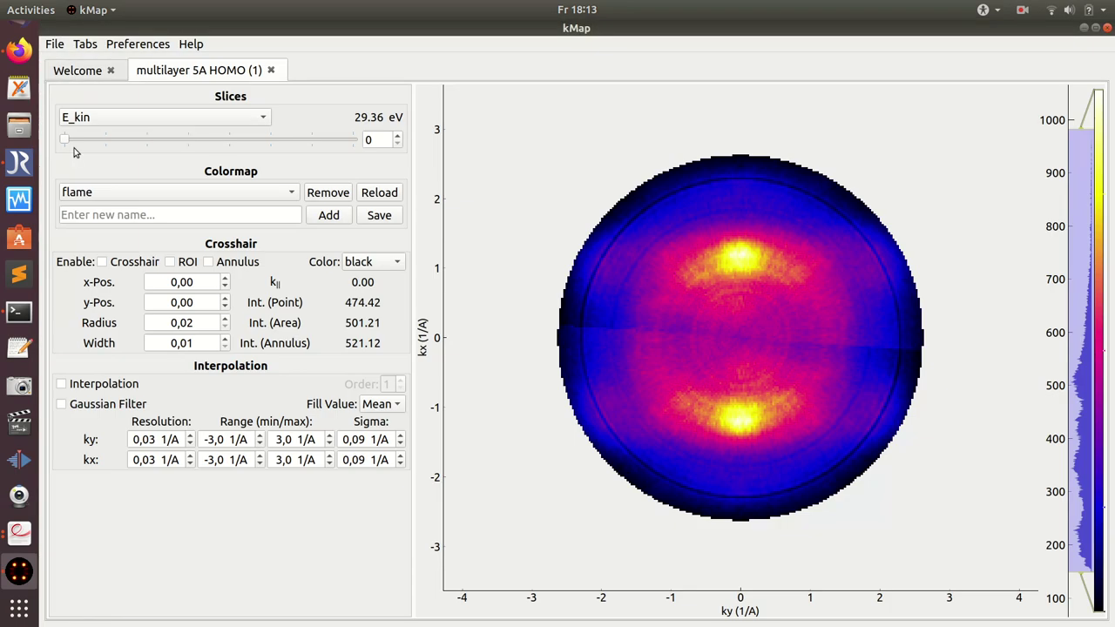
left_click_drag(68, 142, 174, 144)
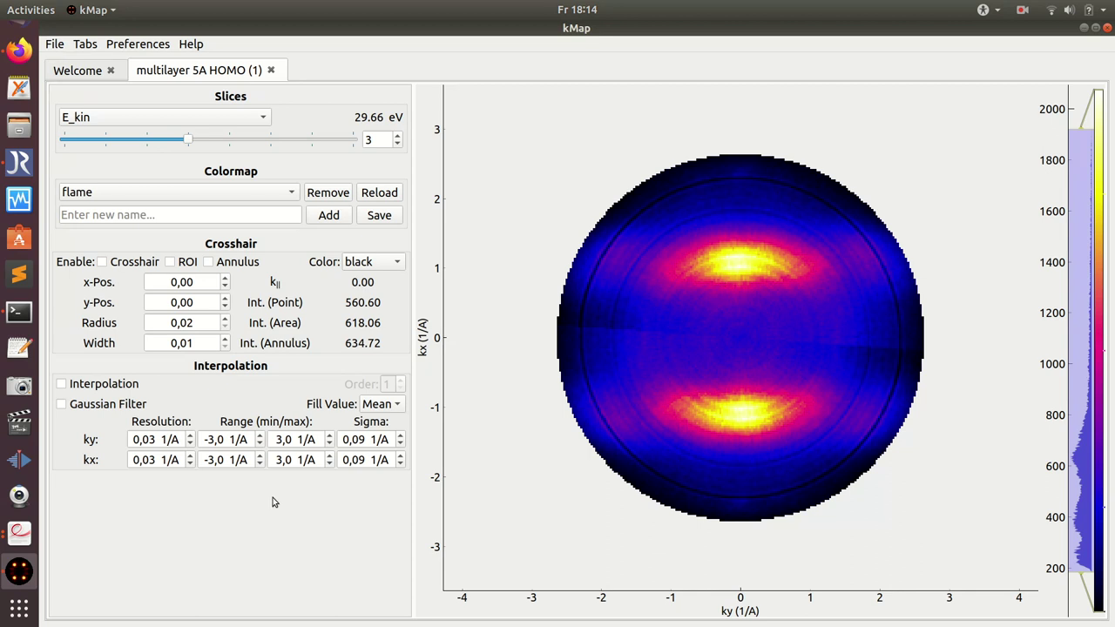
left_click(17, 536)
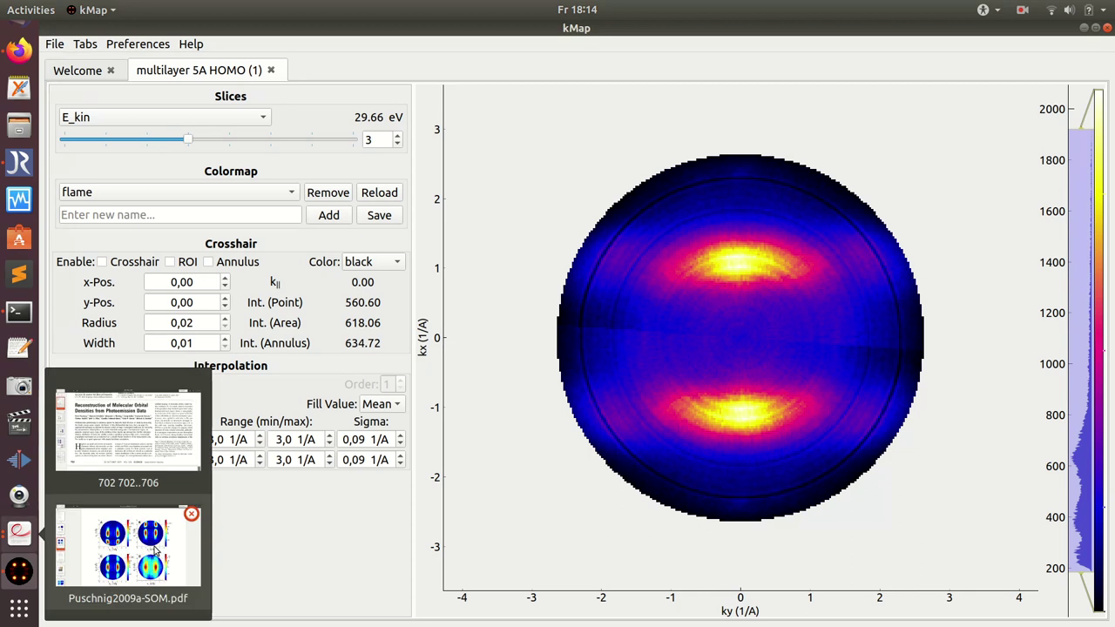
Scroll the Puschnig2009a.pdf paper down to Fig. 2.
left_click(174, 436)
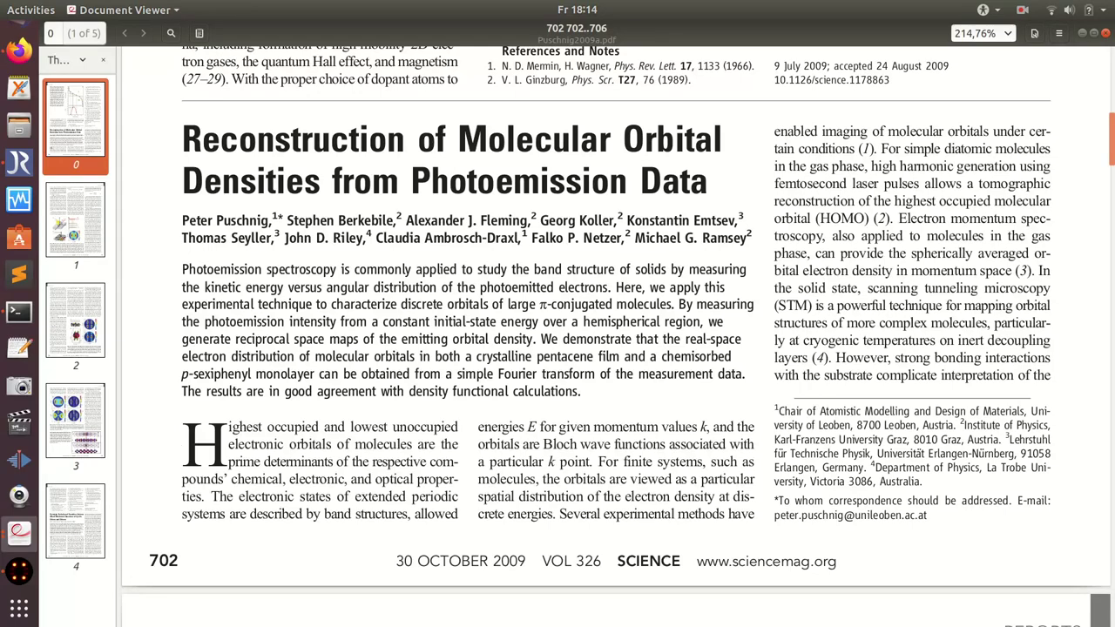
left_click_drag(1111, 128, 1112, 237)
scroll(1001, 277, "down", 2)
scroll(1001, 277, "up", 3)
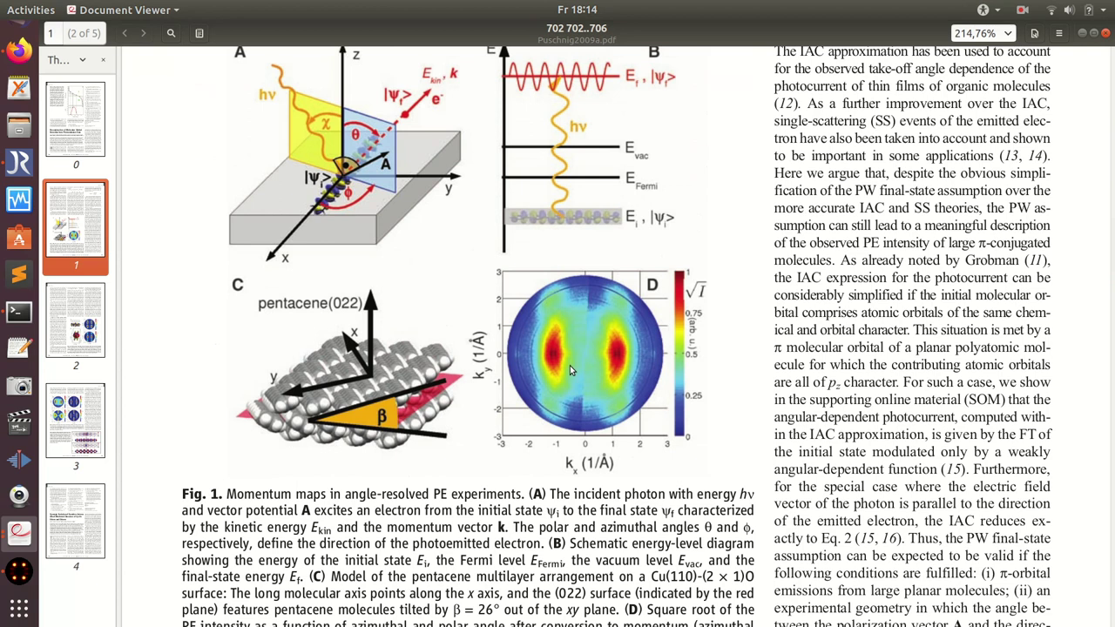
left_click_drag(1112, 252, 1111, 357)
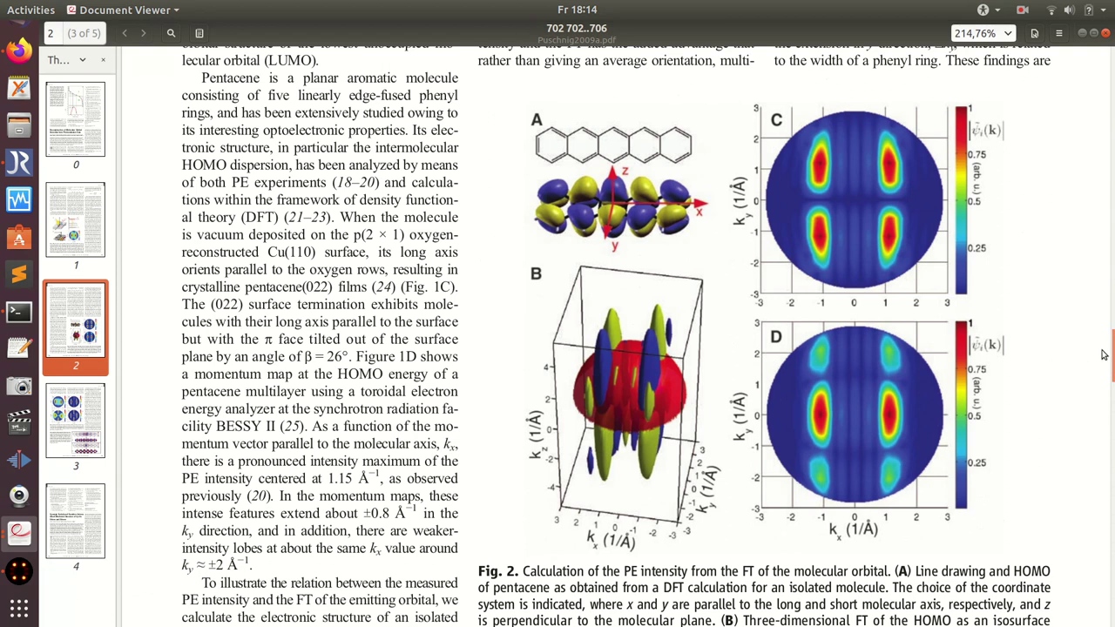
scroll(1112, 353, "down", 3)
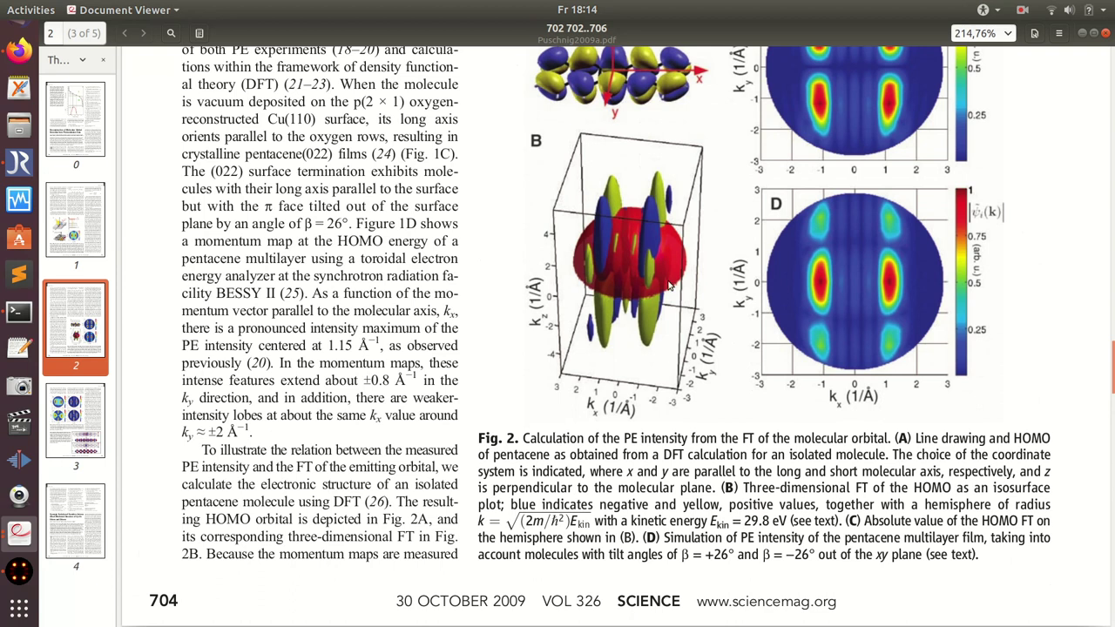
View Figure S2 on page 13 of Puschnig2009a-SOM.pdf, then minimize that window.
left_click(15, 535)
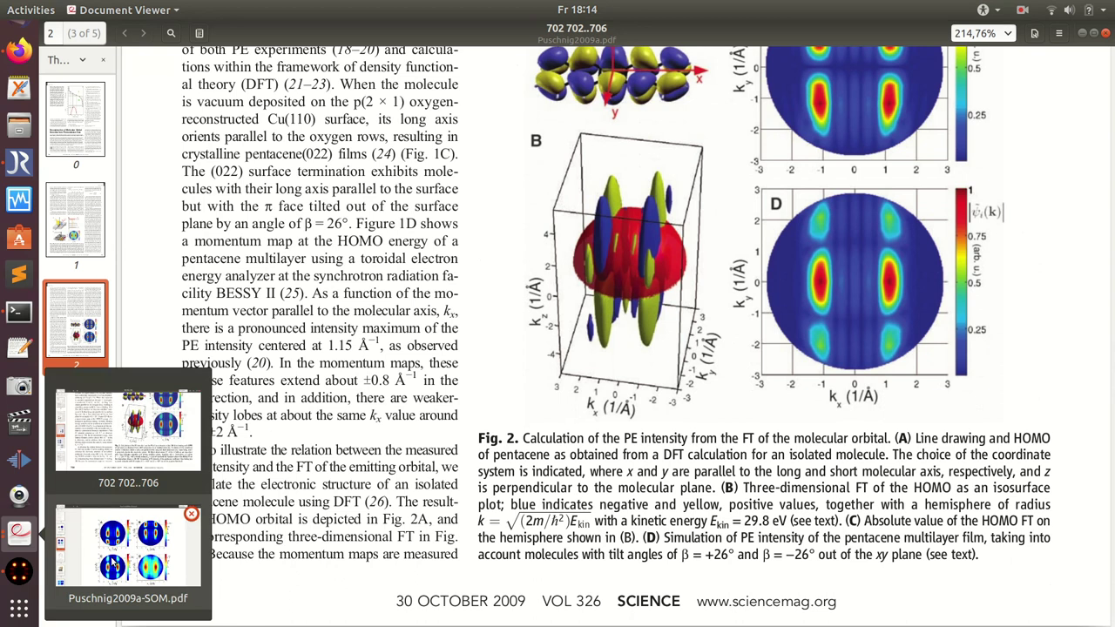
left_click(111, 565)
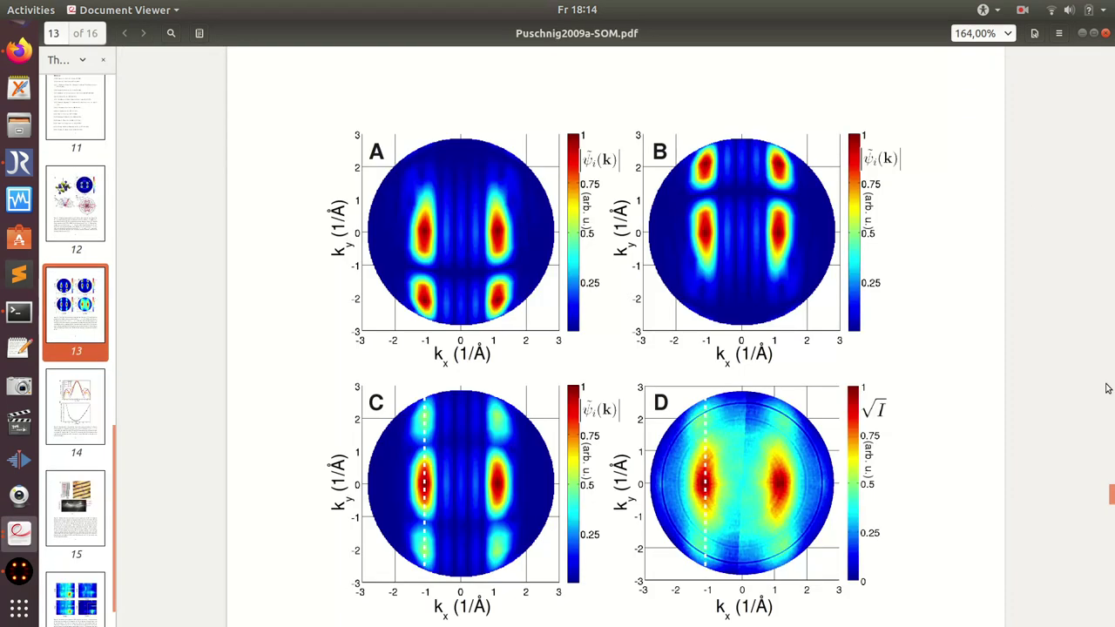
scroll(1112, 494, "down", 3)
scroll(614, 337, "down", 1)
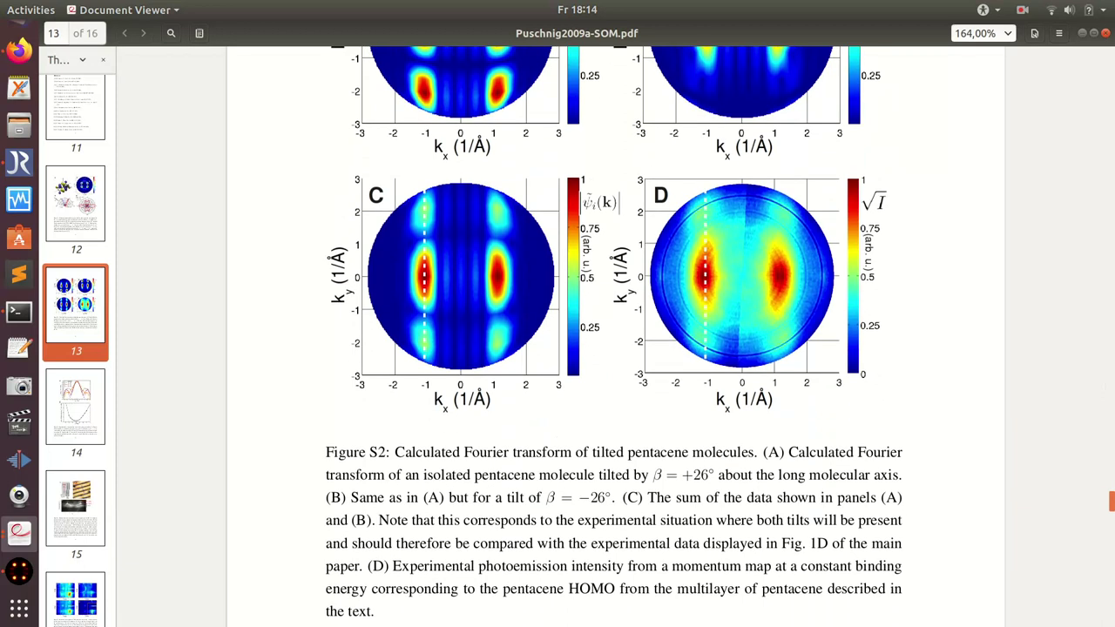
scroll(705, 218, "up", 1)
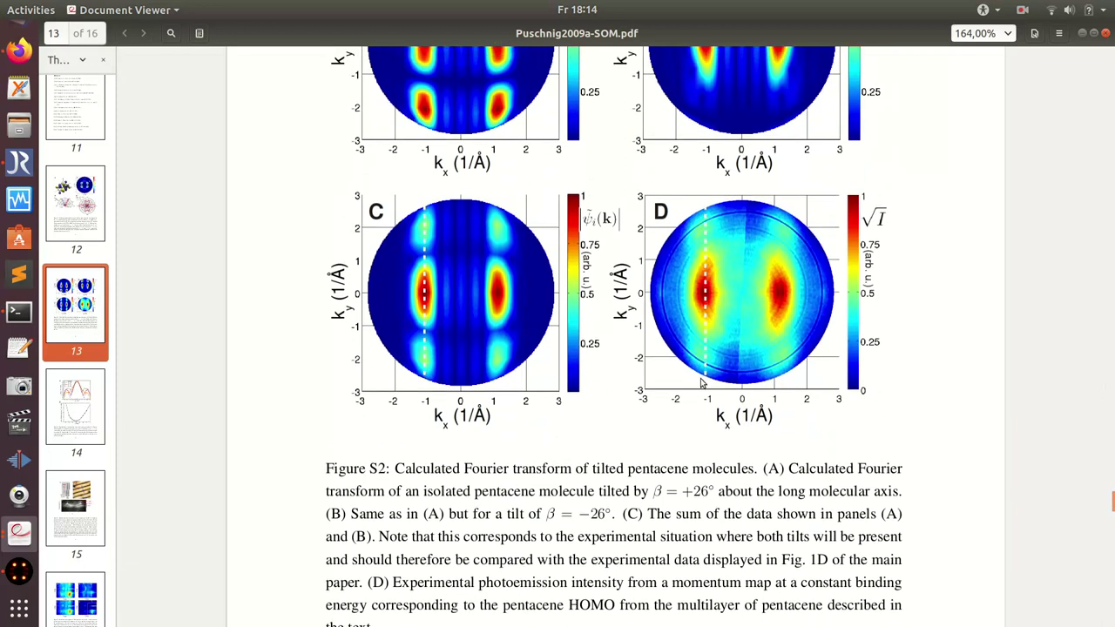
left_click(1083, 35)
Return to kMap at the 29.56 eV slice and browse locally for the pentacene_HOMO.cube orbital.
left_click(1083, 35)
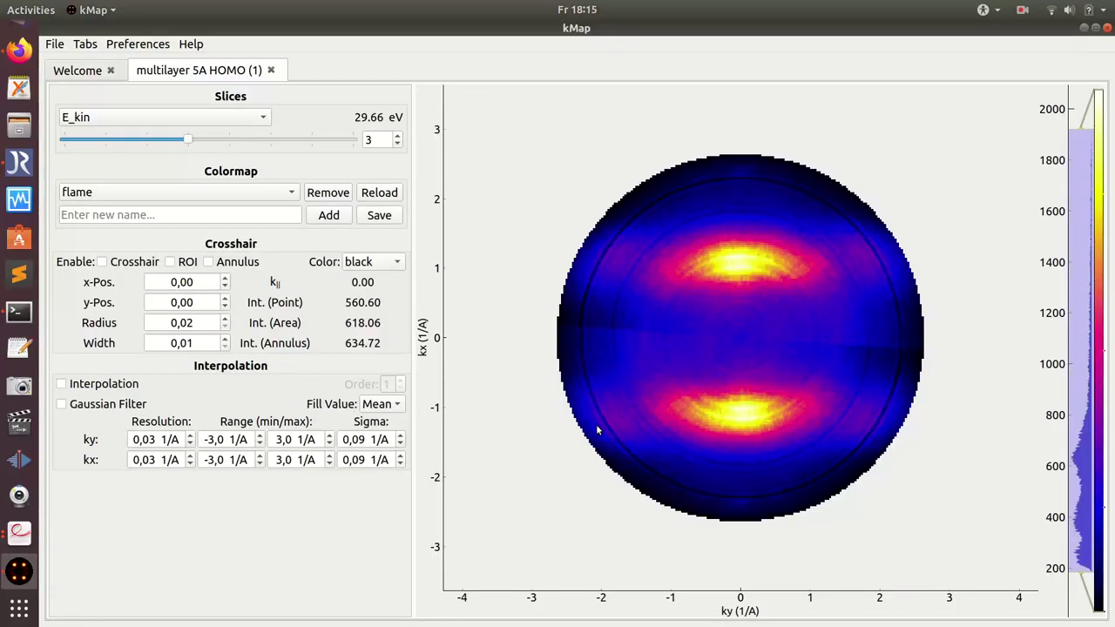
left_click_drag(189, 139, 146, 145)
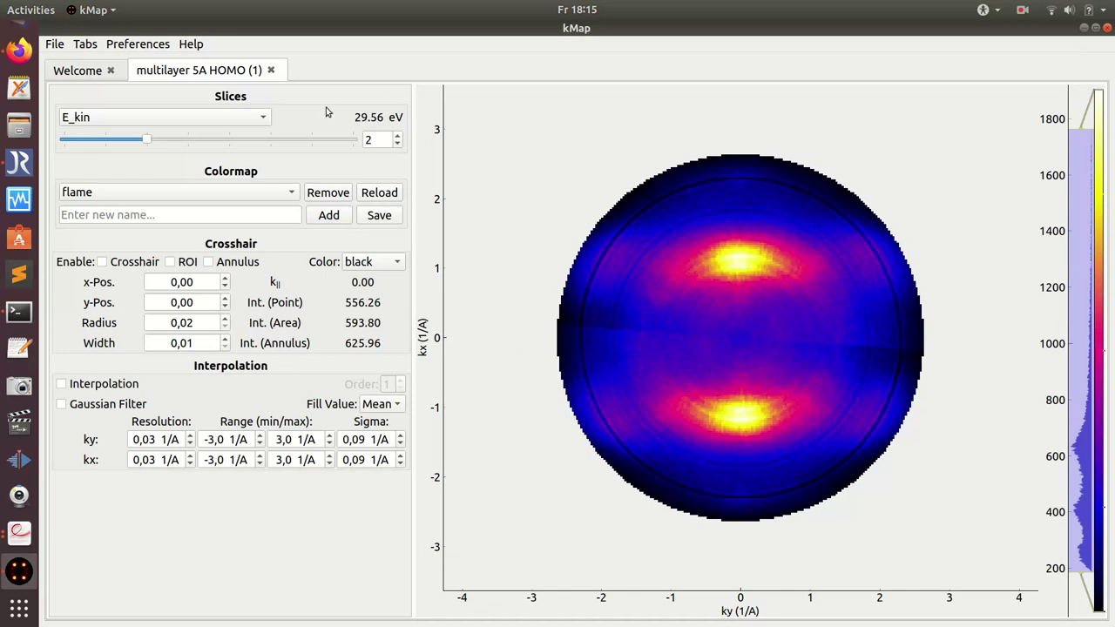
left_click(52, 48)
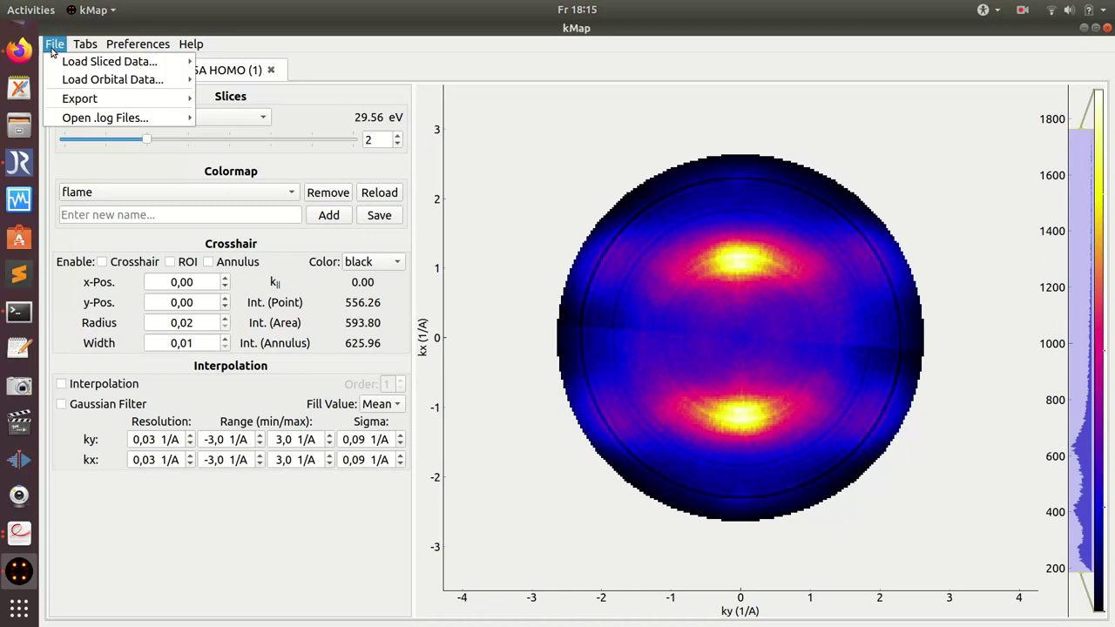
mouse_move(103, 80)
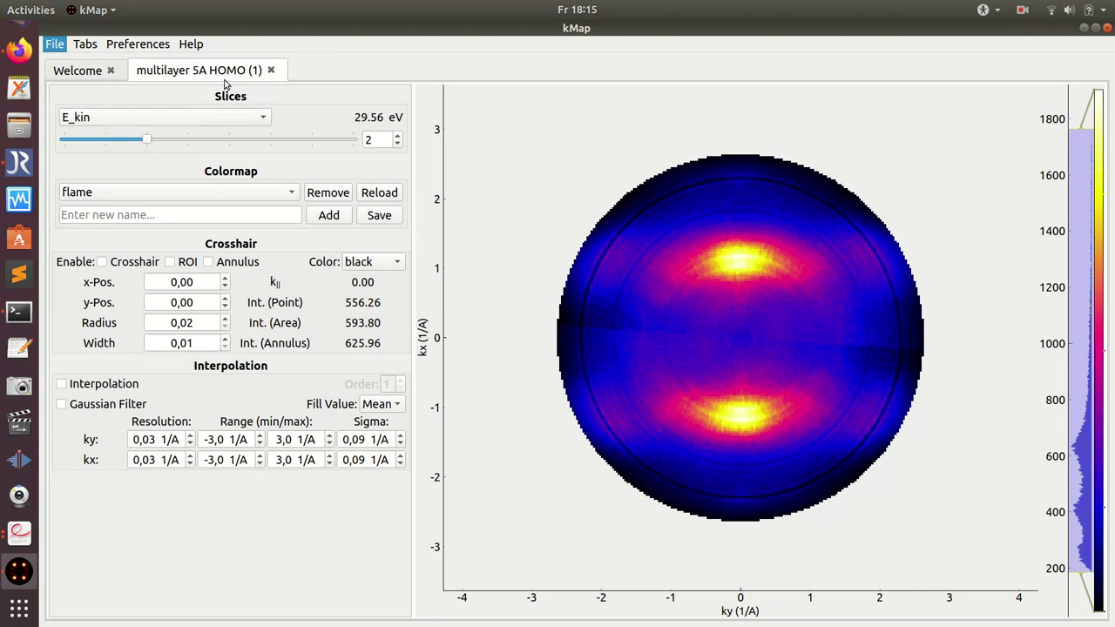
left_click(224, 80)
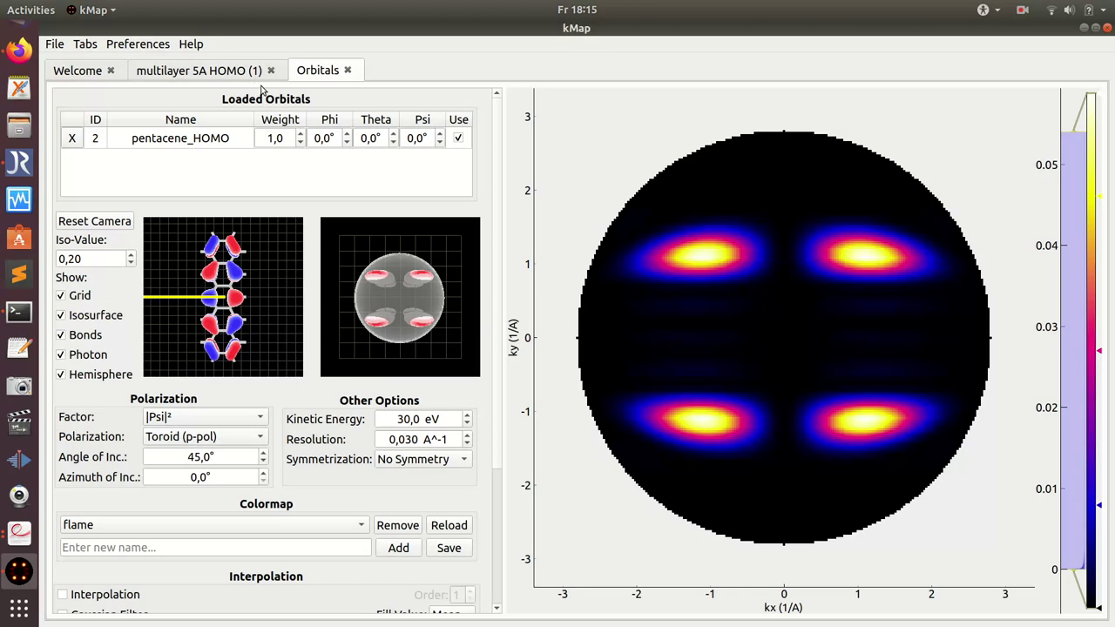
Set the pentacene_HOMO orbital's Phi angle to 90°.
left_click(229, 77)
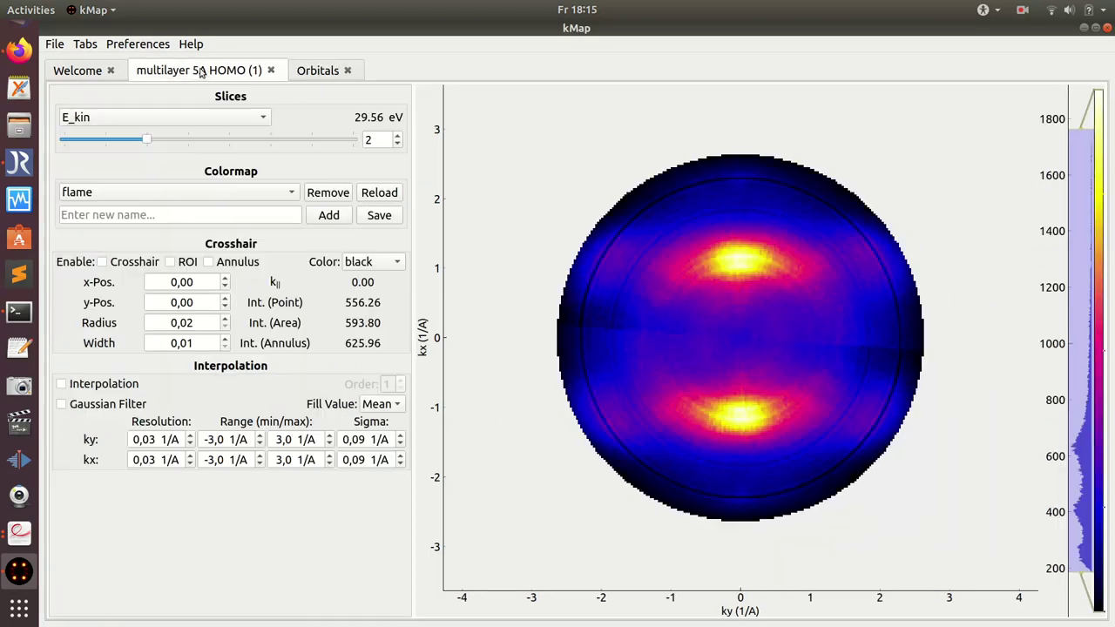
left_click(318, 70)
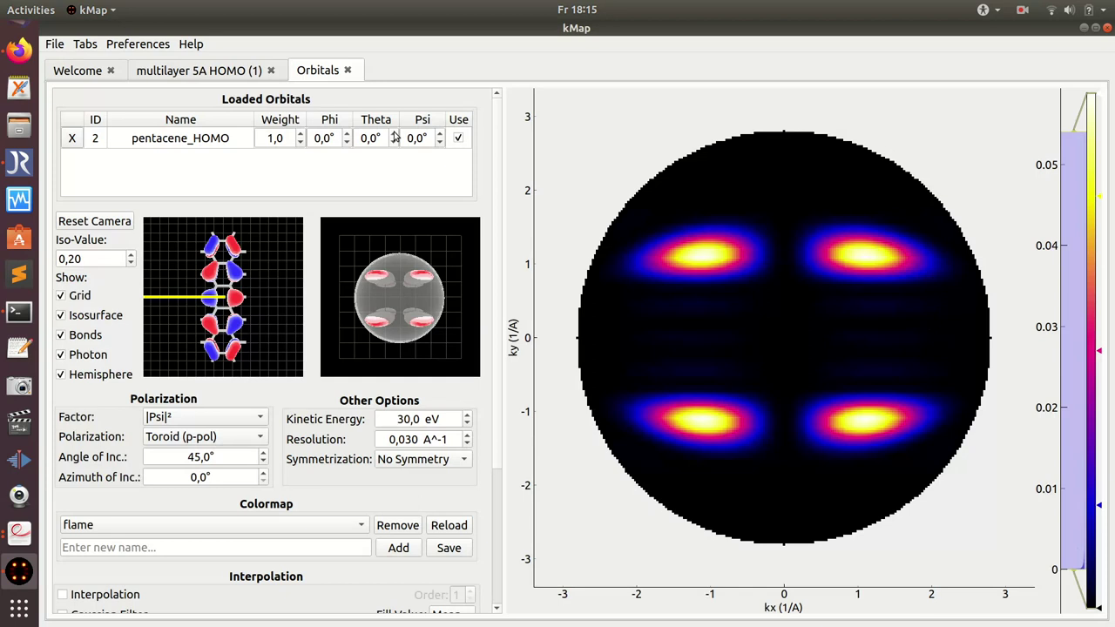
scroll(394, 137, "up", 7)
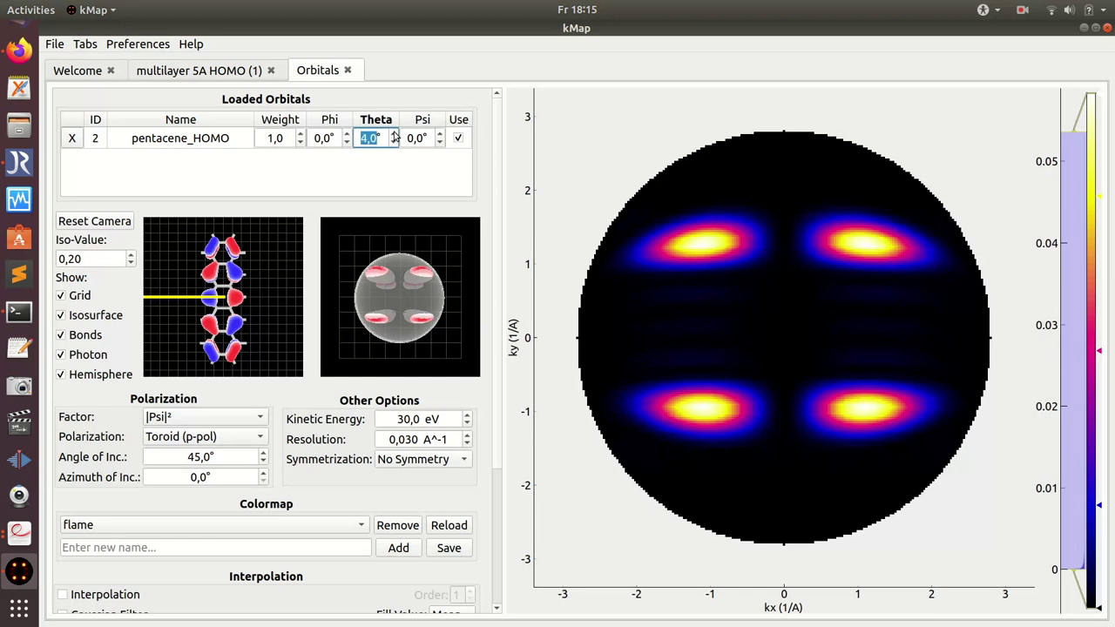
left_click(319, 138)
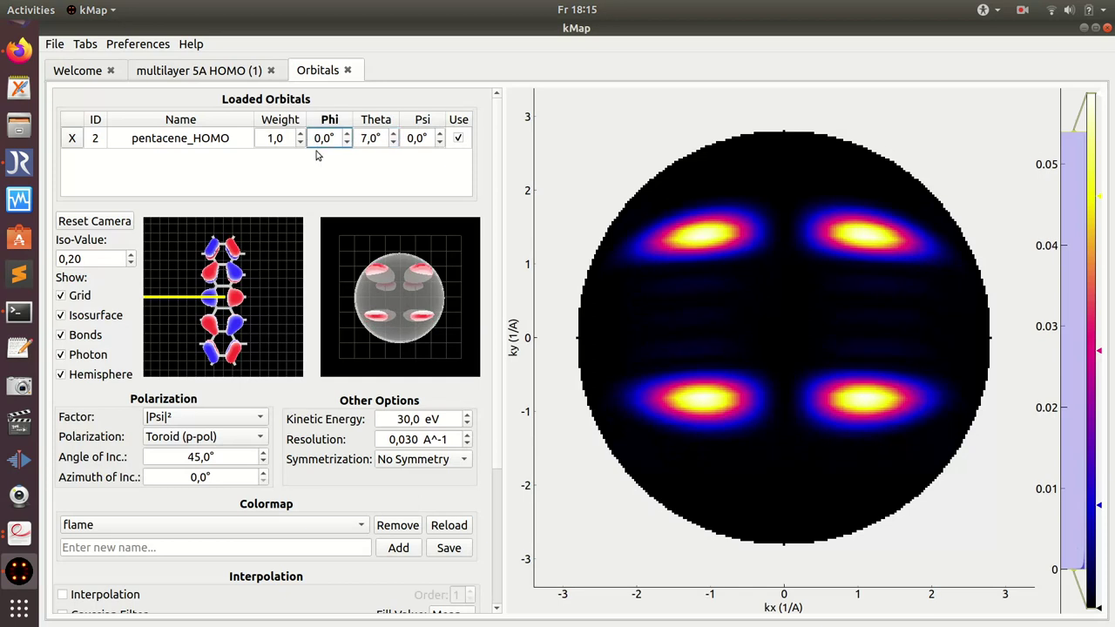
type("9")
key("Tab")
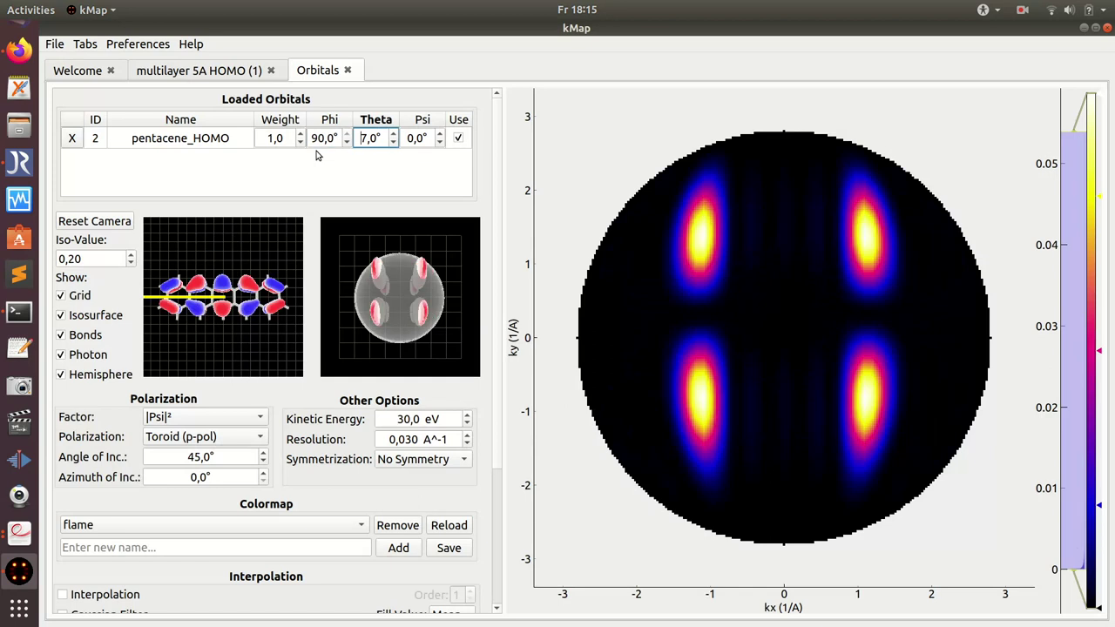
Raise Theta to 25°, hide the photon direction, and reset the 3D preview camera.
scroll(393, 137, "up", 5)
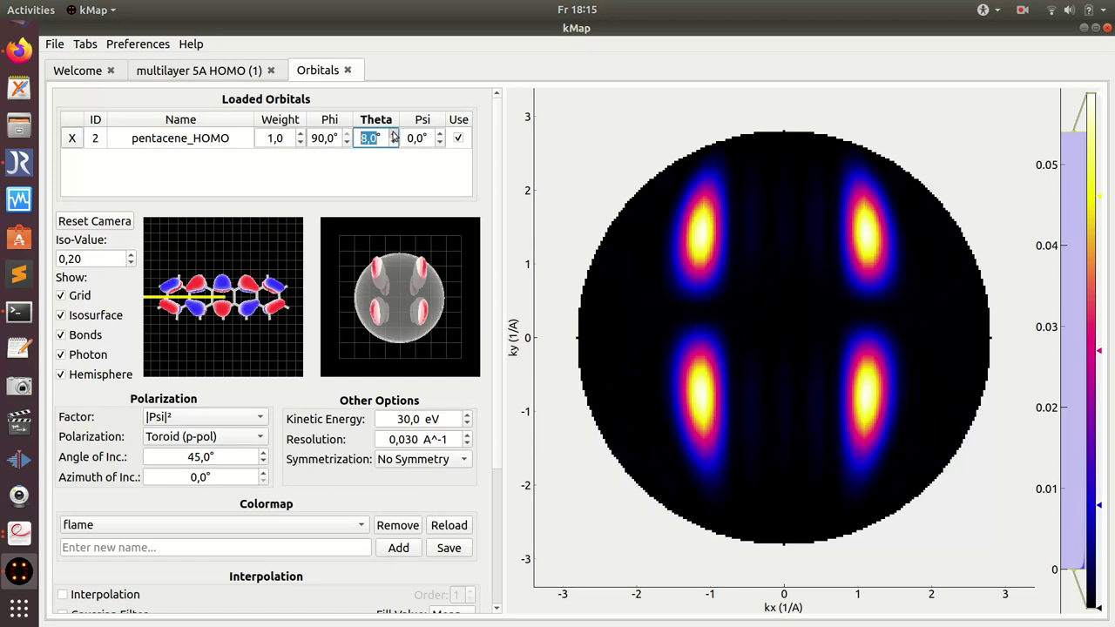
scroll(393, 137, "up", 6)
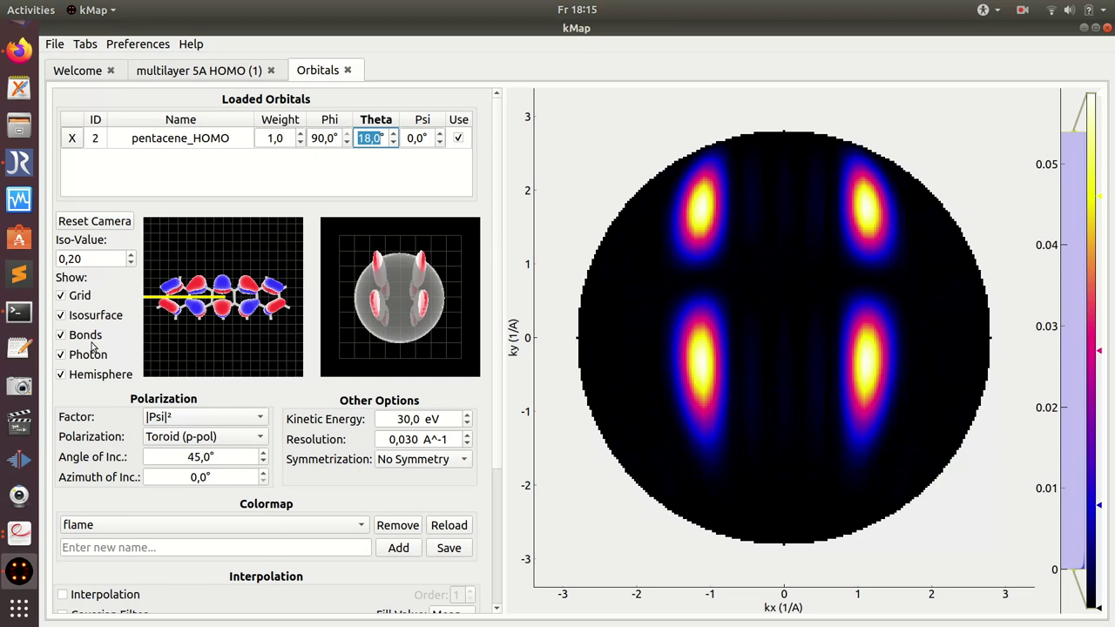
left_click(61, 356)
left_click_drag(226, 338, 175, 293)
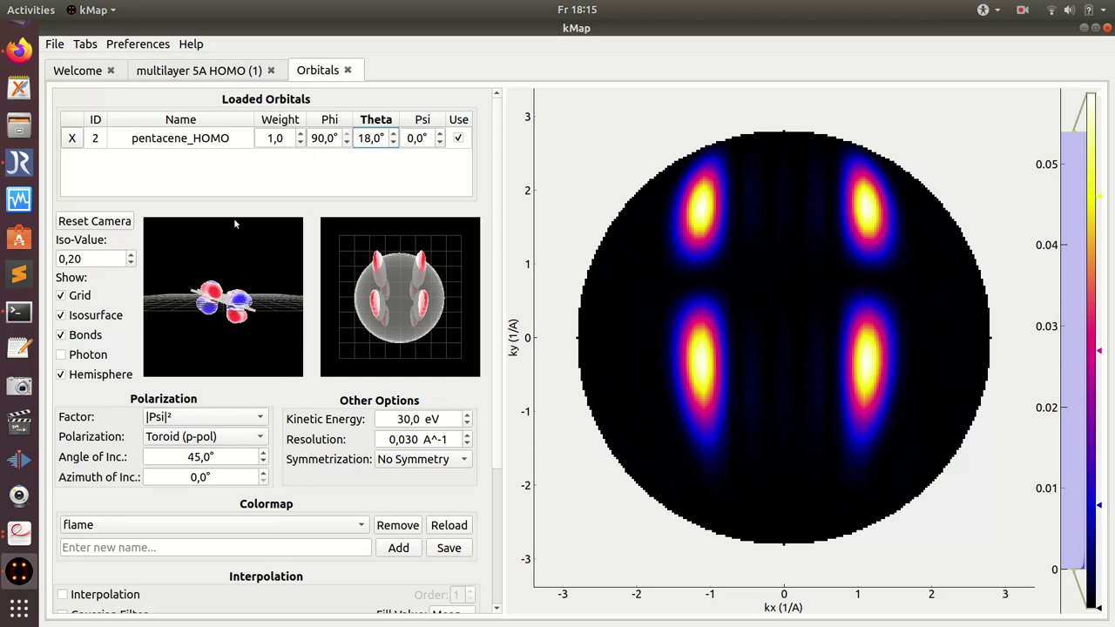
scroll(393, 140, "up", 2)
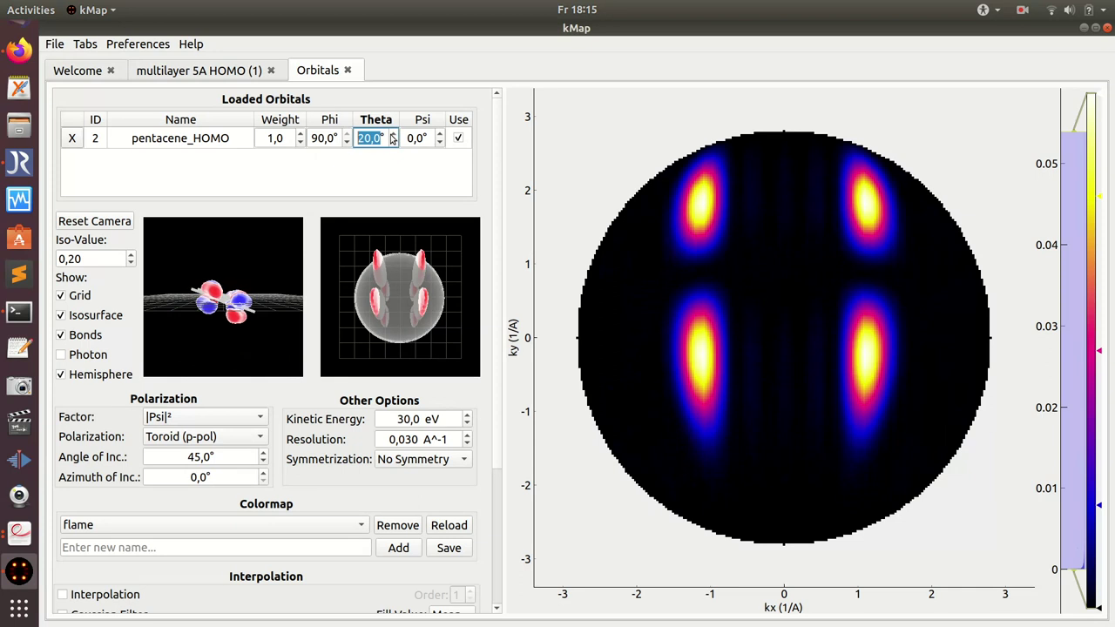
scroll(393, 139, "up", 2)
scroll(393, 140, "up", 3)
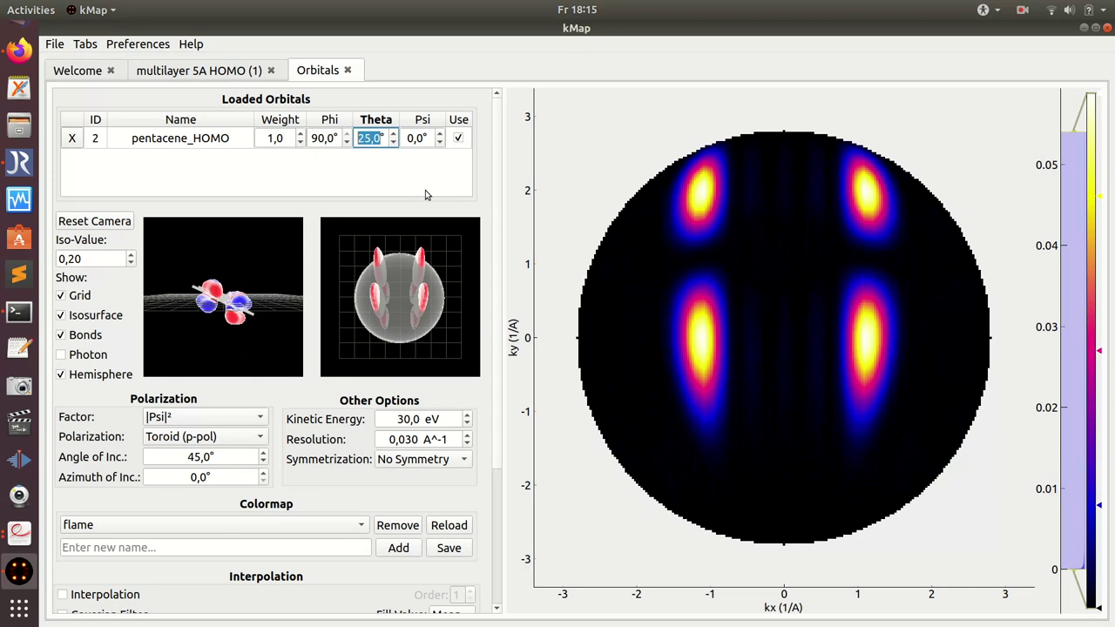
left_click(88, 223)
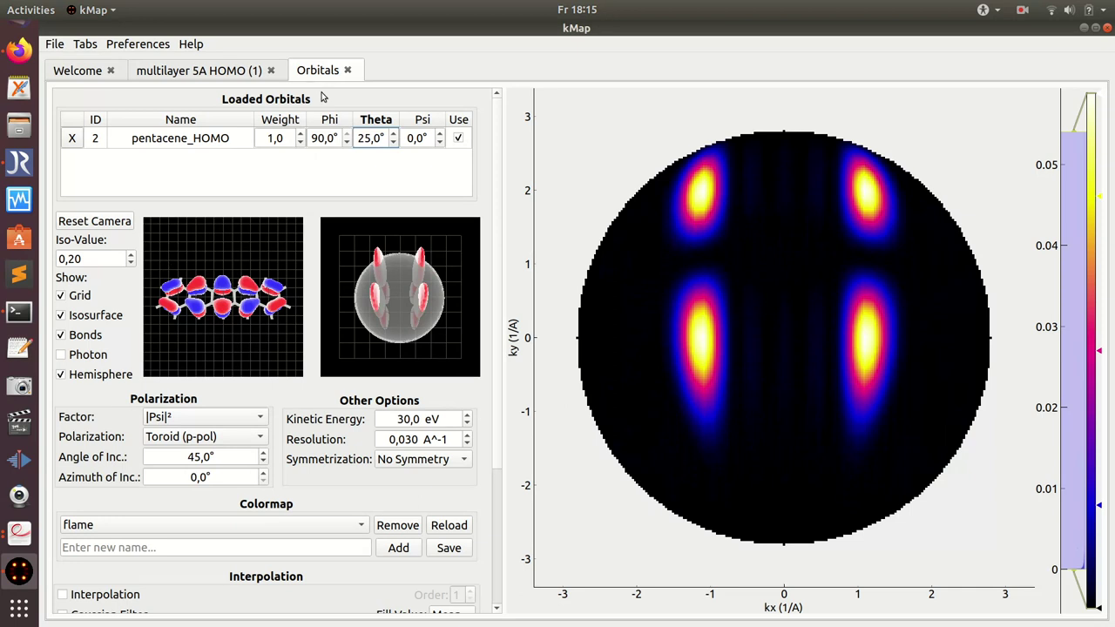
Set the pentacene_HOMO orbital's Psi angle to 90°.
left_click(205, 71)
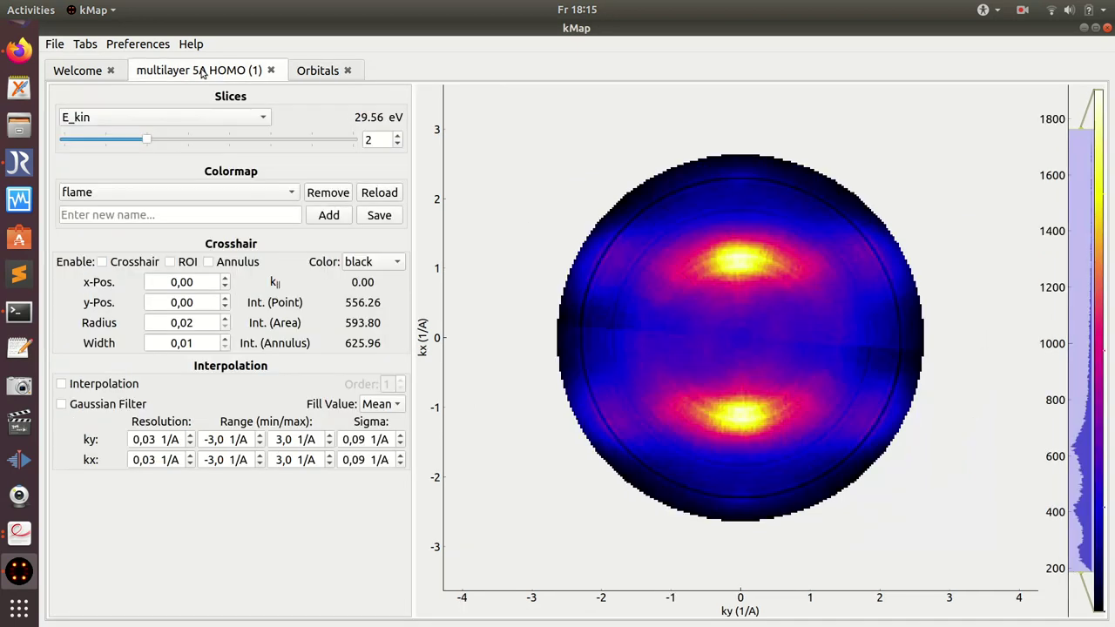
left_click(319, 73)
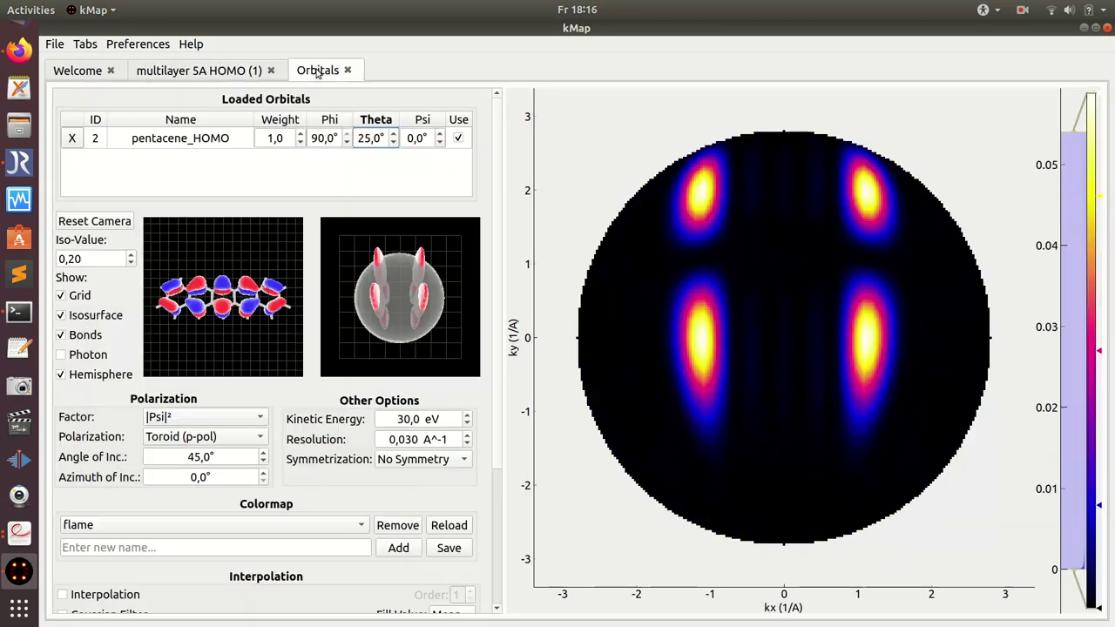
left_click(406, 138)
type("9")
key("Tab")
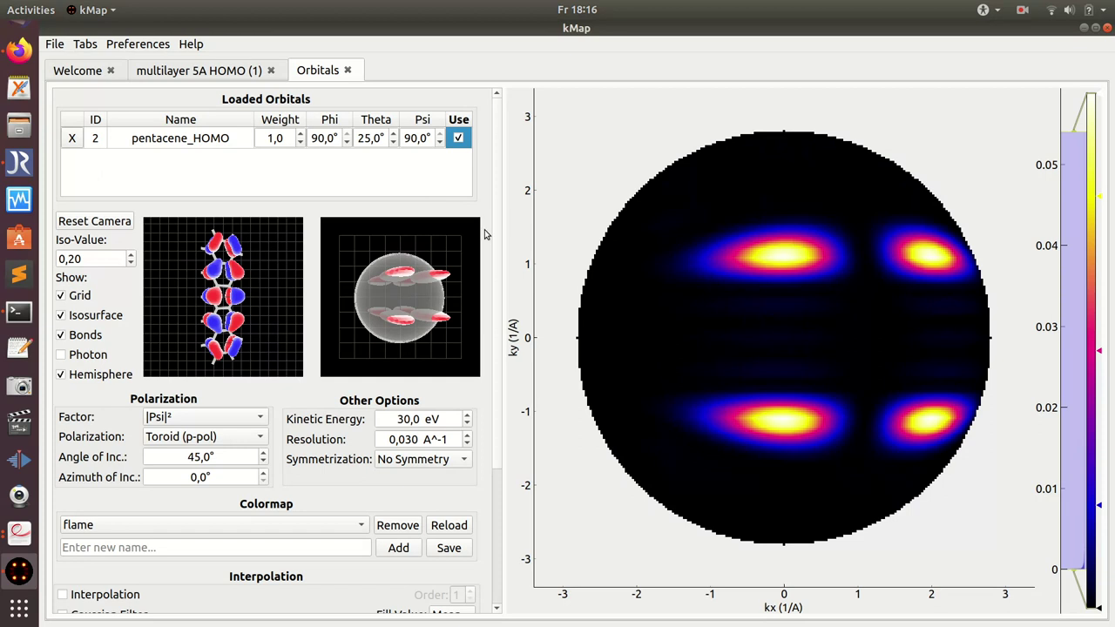
Apply 2-Fold symmetrization to the simulated orbital map.
scroll(501, 246, "down", 3)
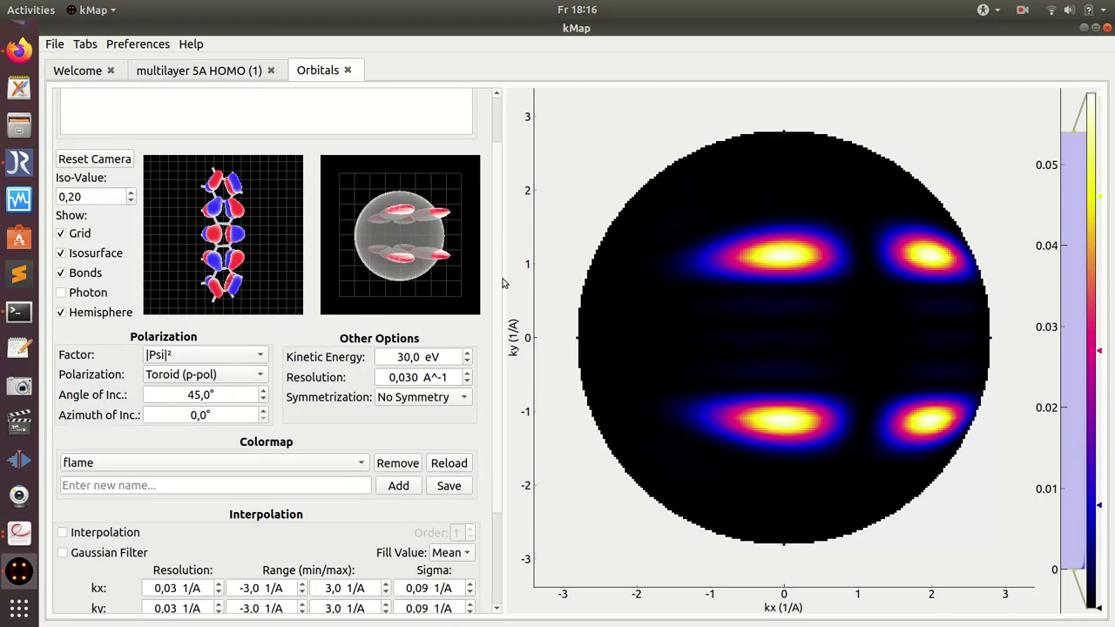
scroll(502, 248, "up", 3)
scroll(503, 251, "down", 1)
left_click(414, 447)
left_click(412, 471)
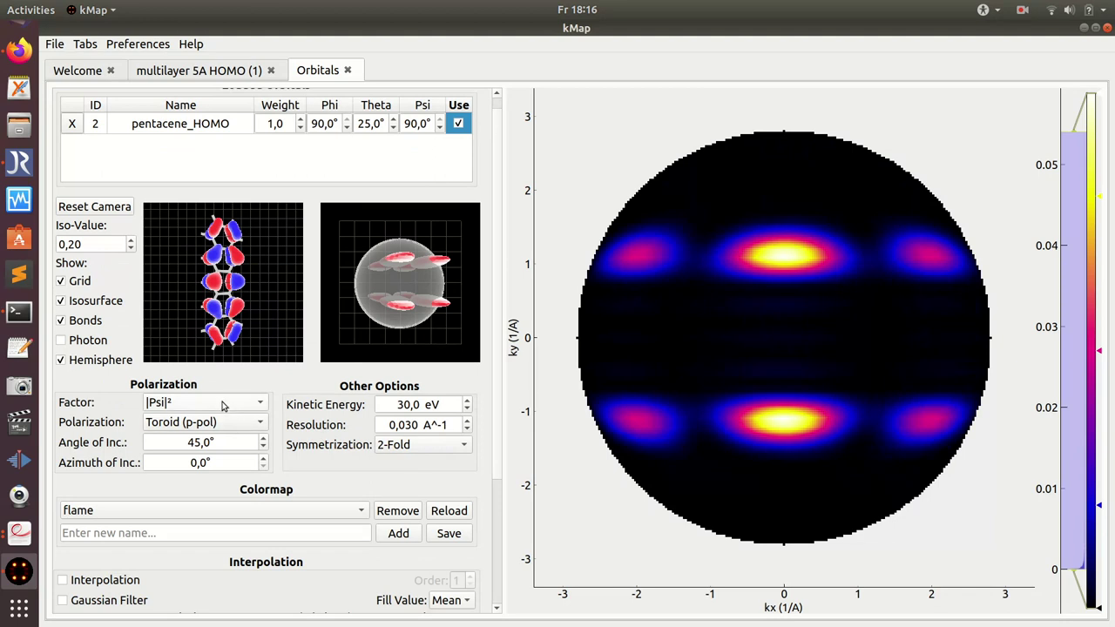
Lower Theta to 19° and compare the simulation with the multilayer 5A HOMO map.
left_click(393, 128)
left_click(394, 128)
left_click(394, 128)
left_click(394, 128)
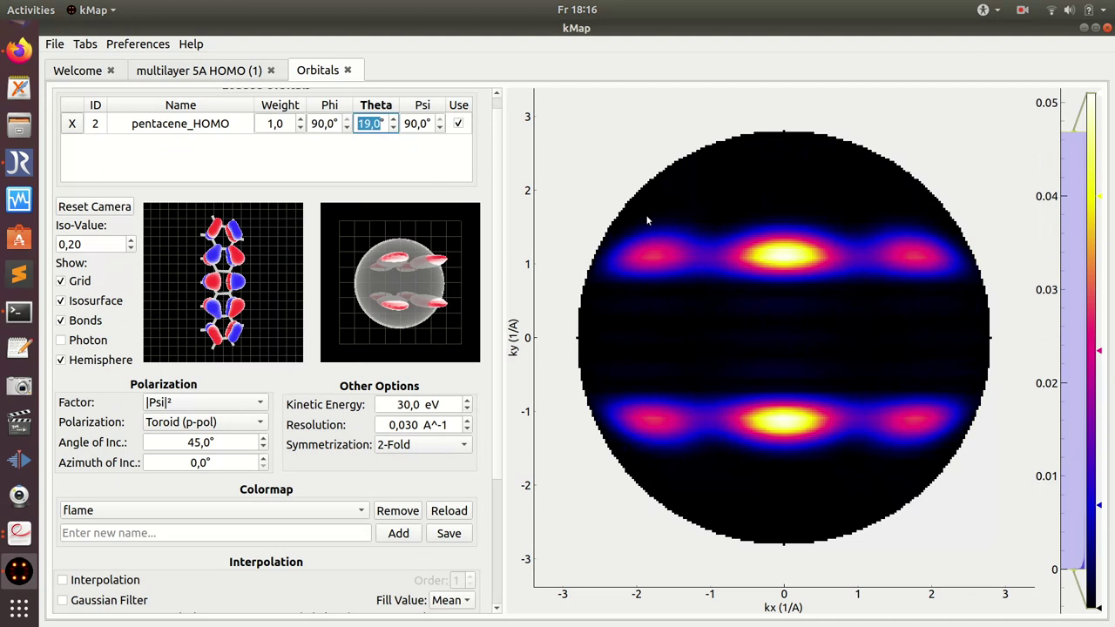
left_click(219, 73)
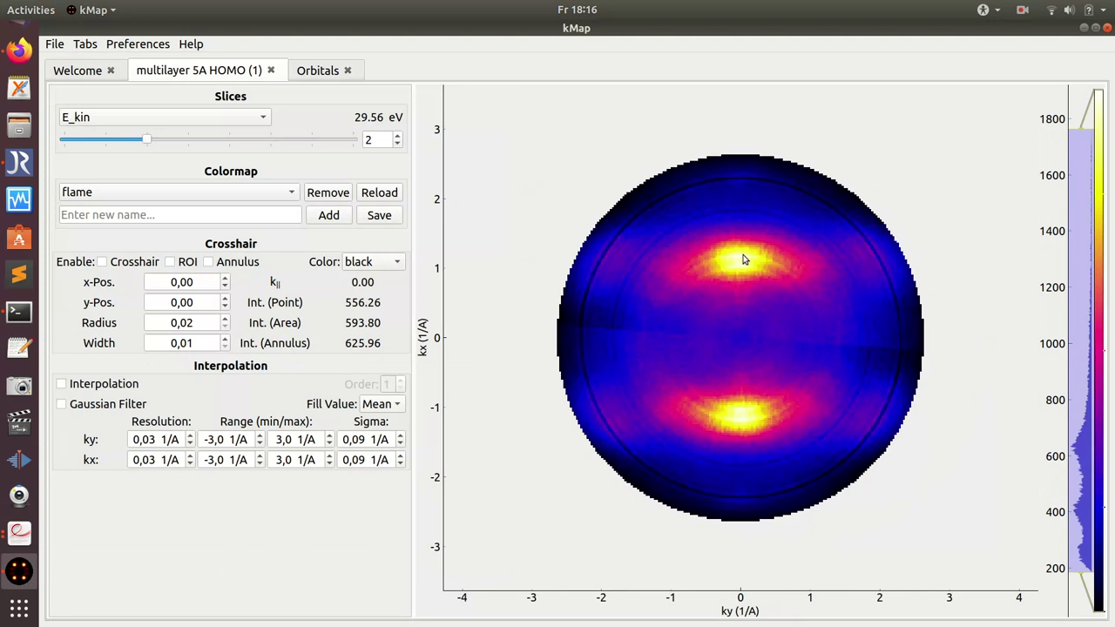
left_click(318, 71)
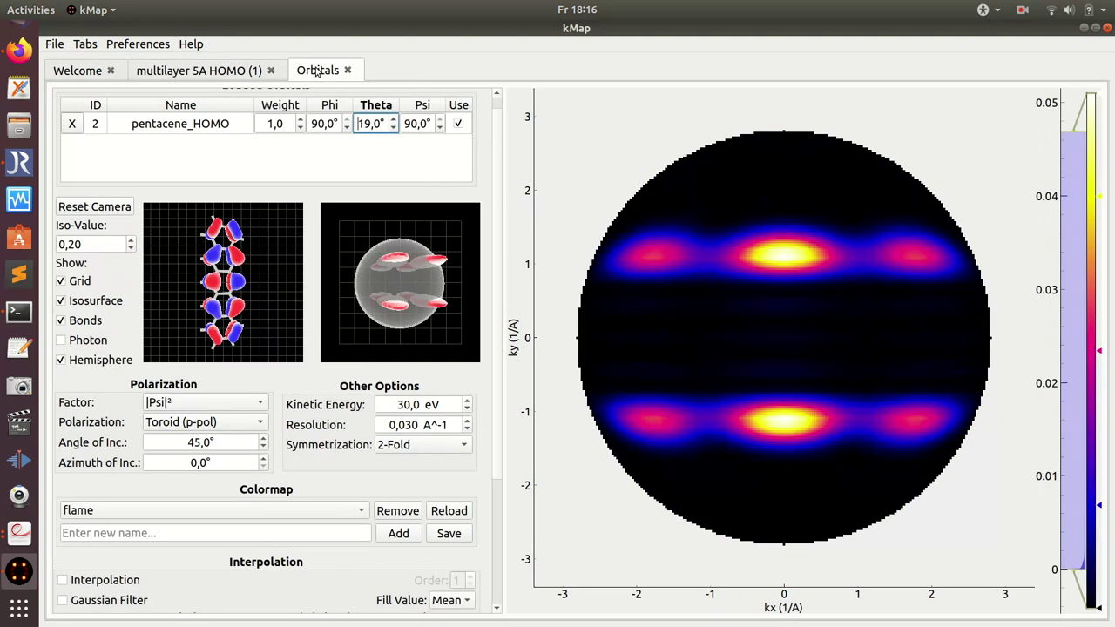
left_click(85, 44)
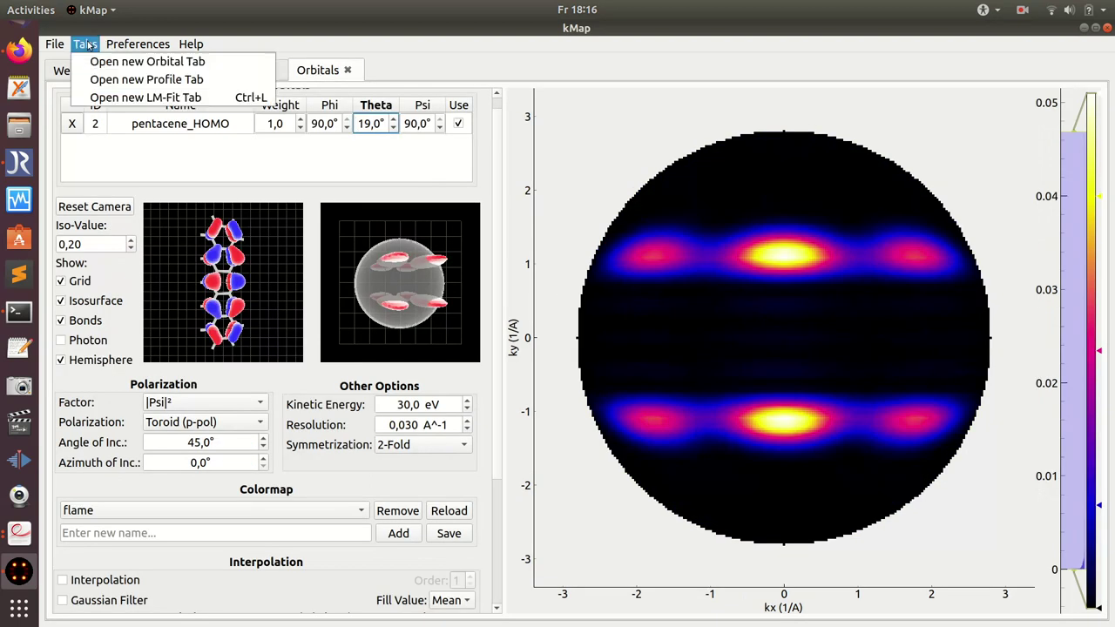
Open a new LM-Fit tab and expand the pentacene_HOMO fit parameters.
left_click(115, 98)
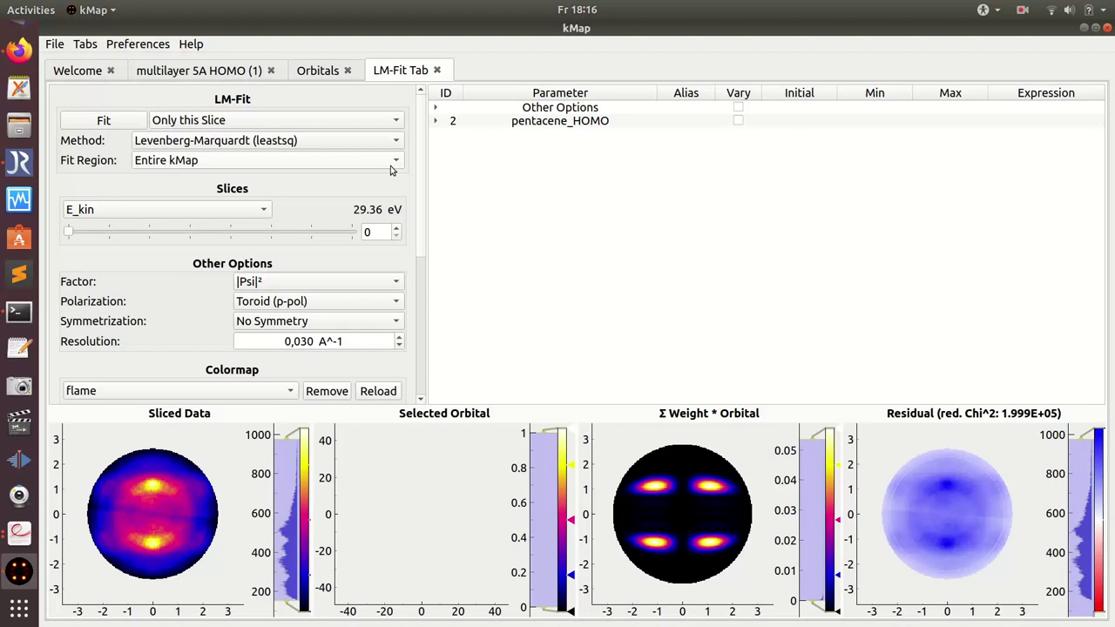
left_click(315, 74)
left_click(402, 73)
left_click(438, 122)
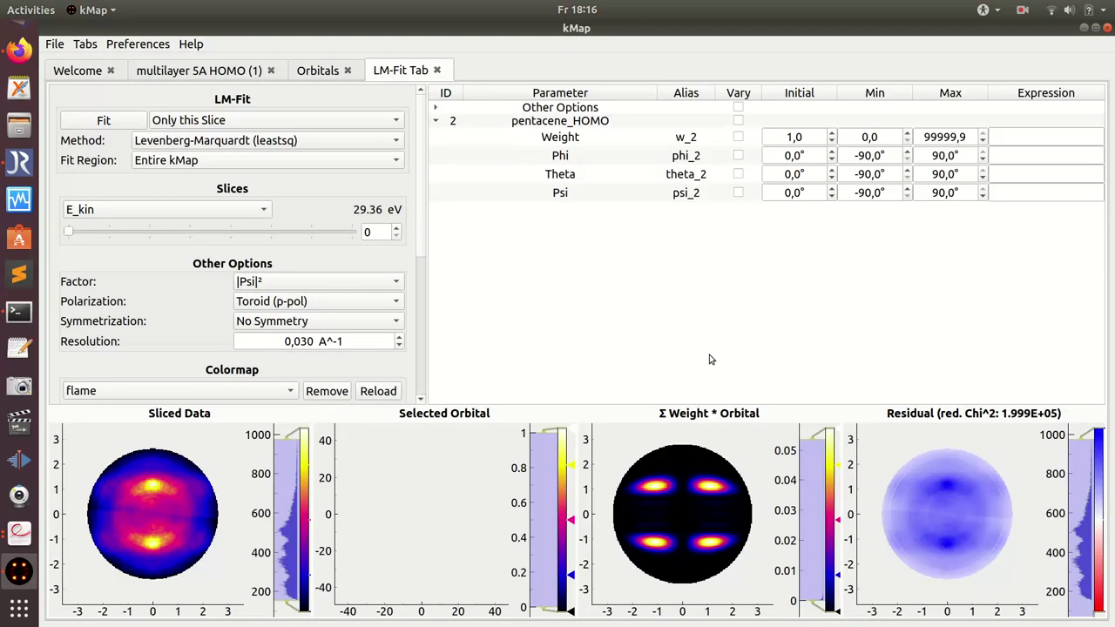
left_click(574, 124)
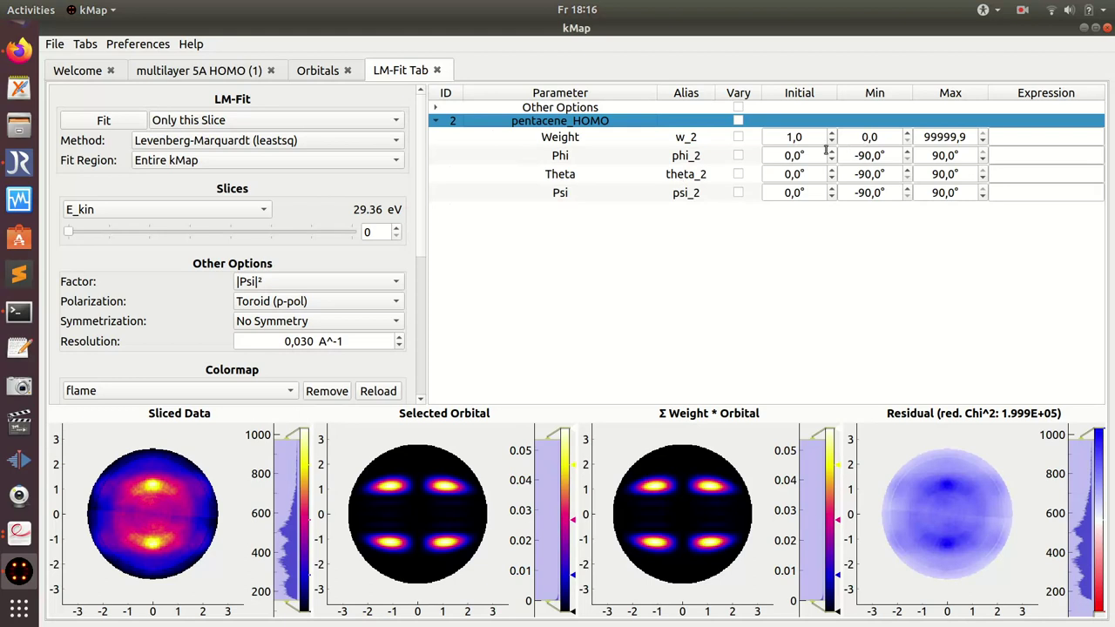
Set the initial Phi and Psi values for the fit to 90° each.
left_click(779, 159)
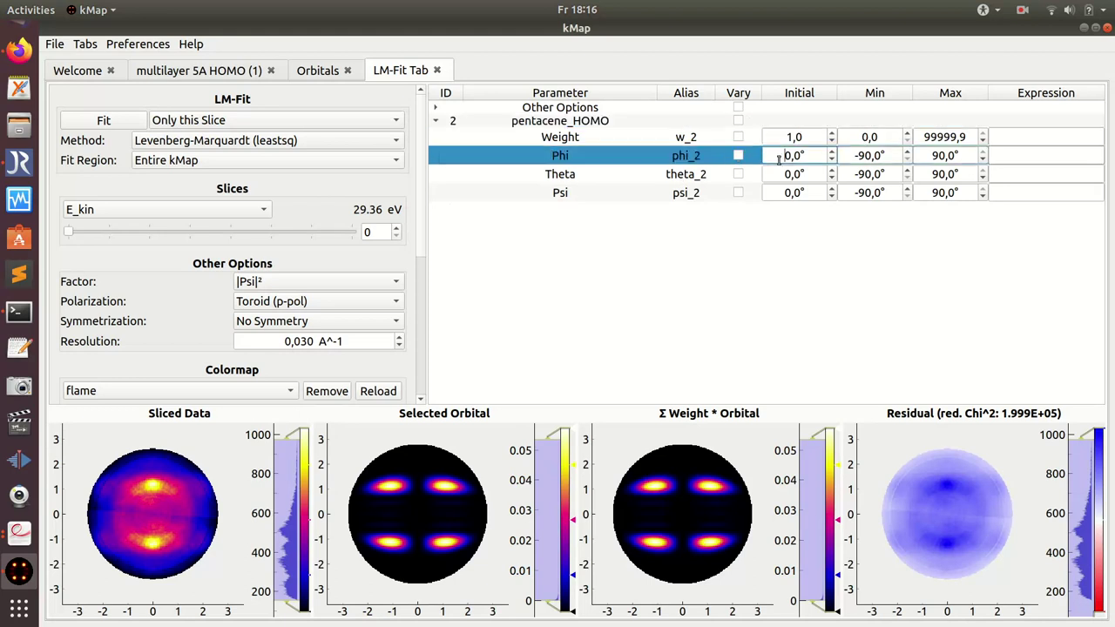
type("9")
key("Tab")
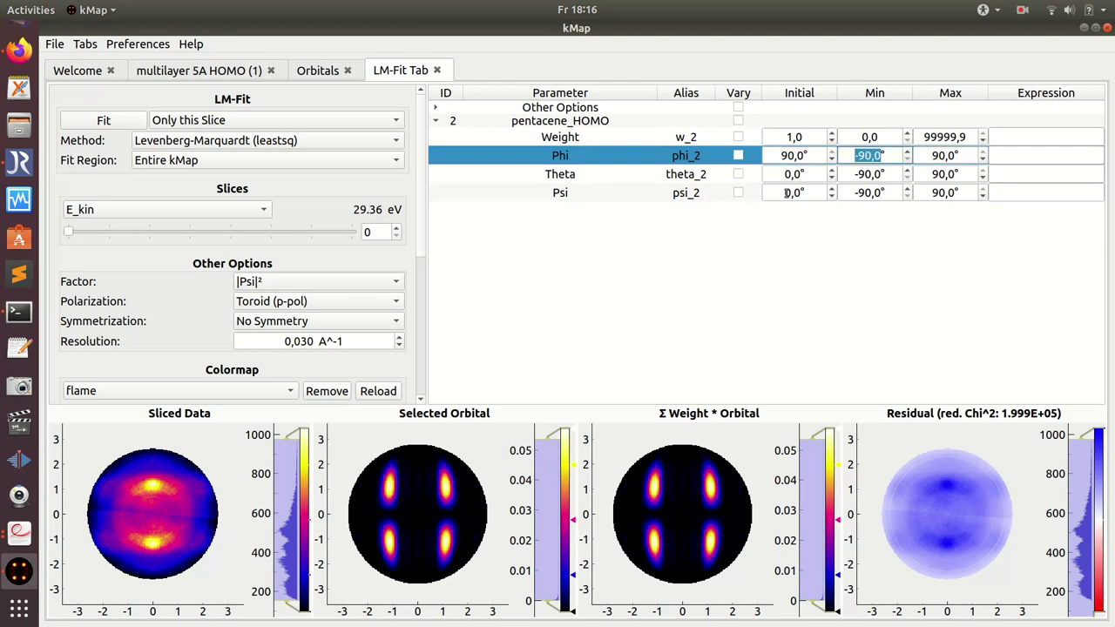
left_click(784, 193)
type("9")
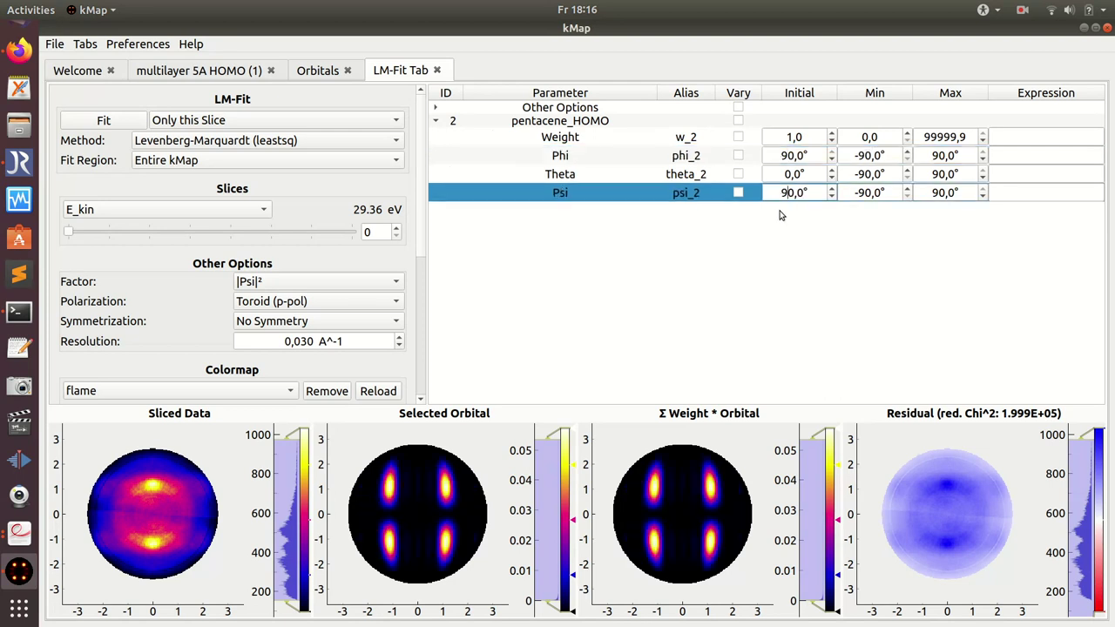
key("Tab")
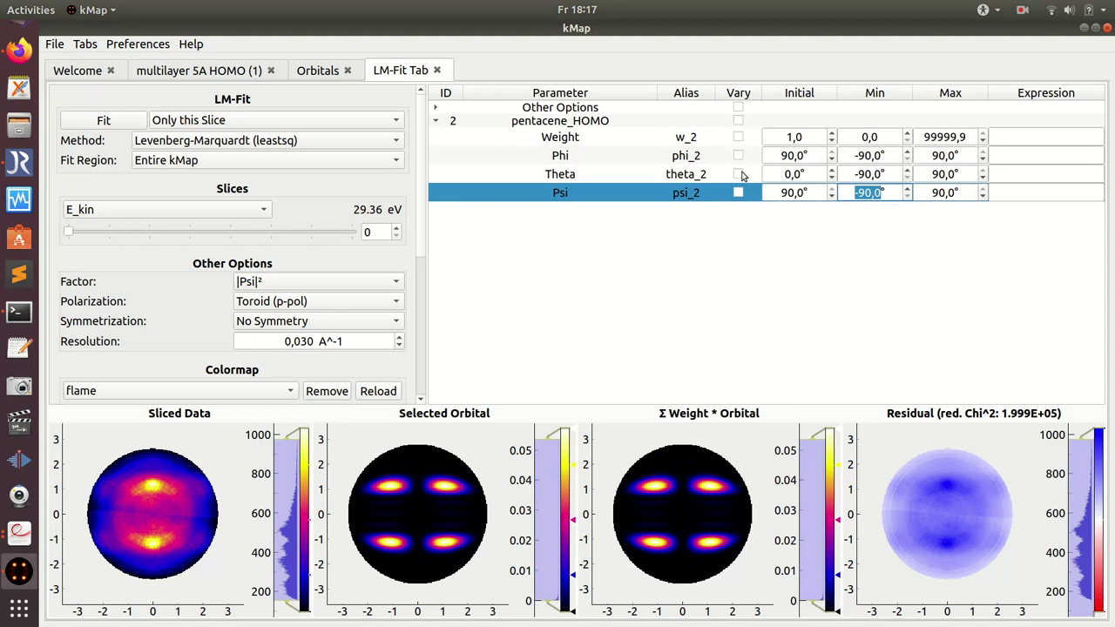
Mark Theta to vary in the fit with an initial value of 10,0°.
left_click(739, 175)
left_click(786, 174)
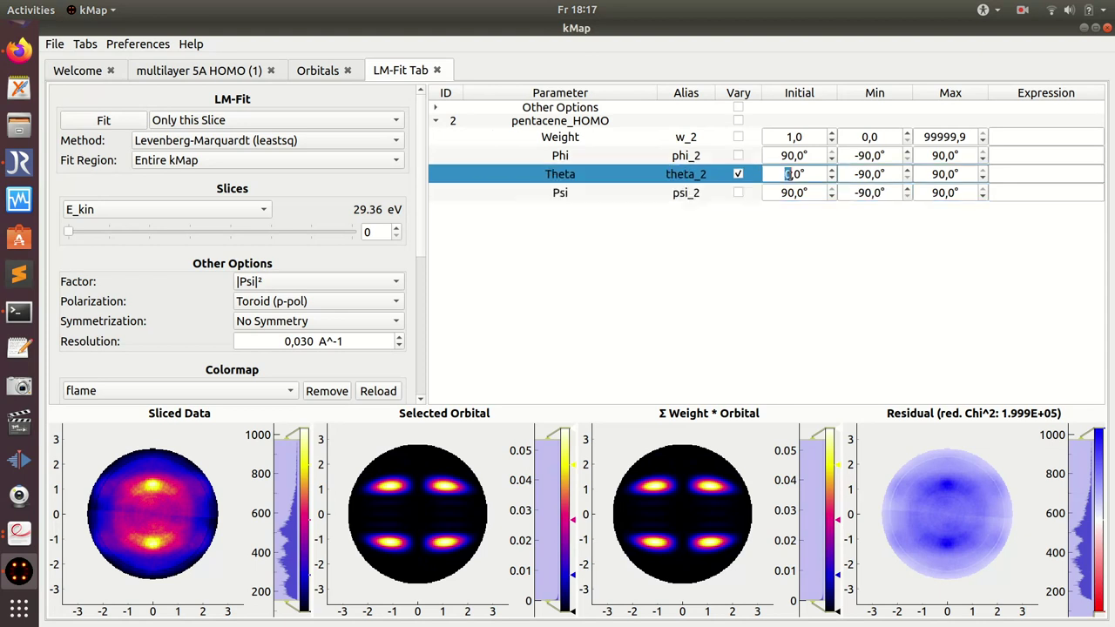
type("1")
key("Tab")
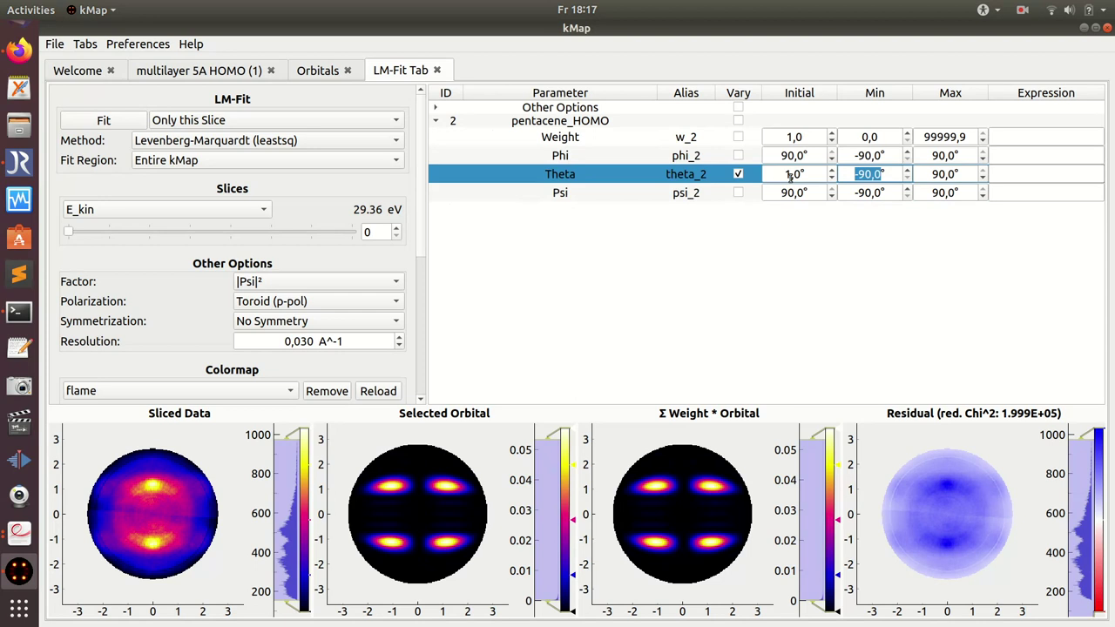
left_click(793, 174)
type("0")
key("Tab")
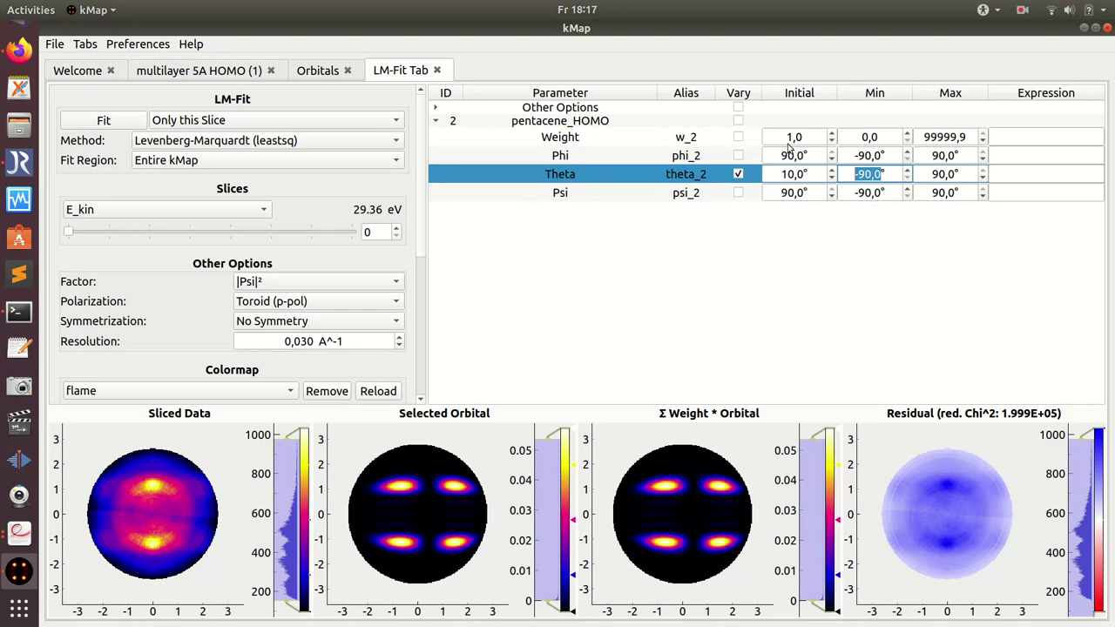
Mark Weight and Background (under Other Options) to vary in the fit.
left_click(738, 137)
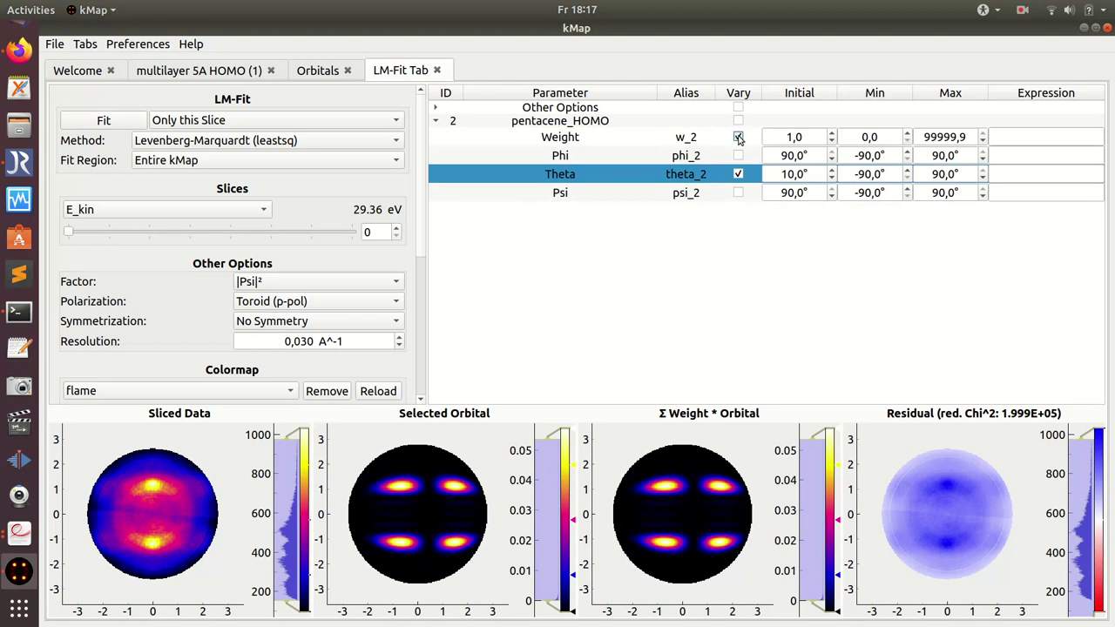
left_click(438, 108)
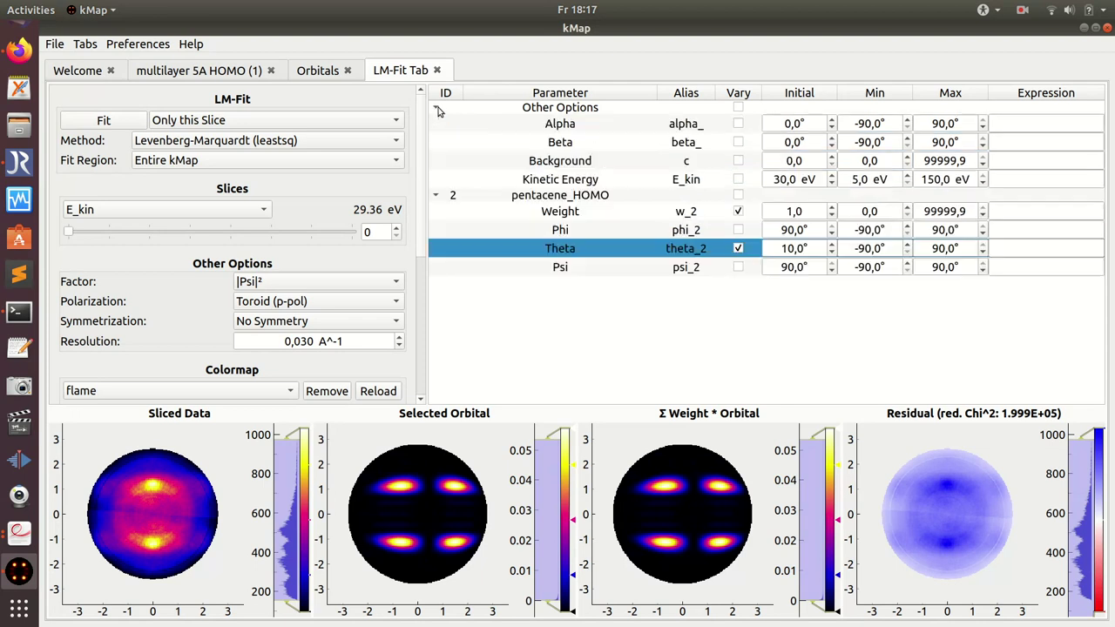
left_click(739, 161)
left_click(533, 166)
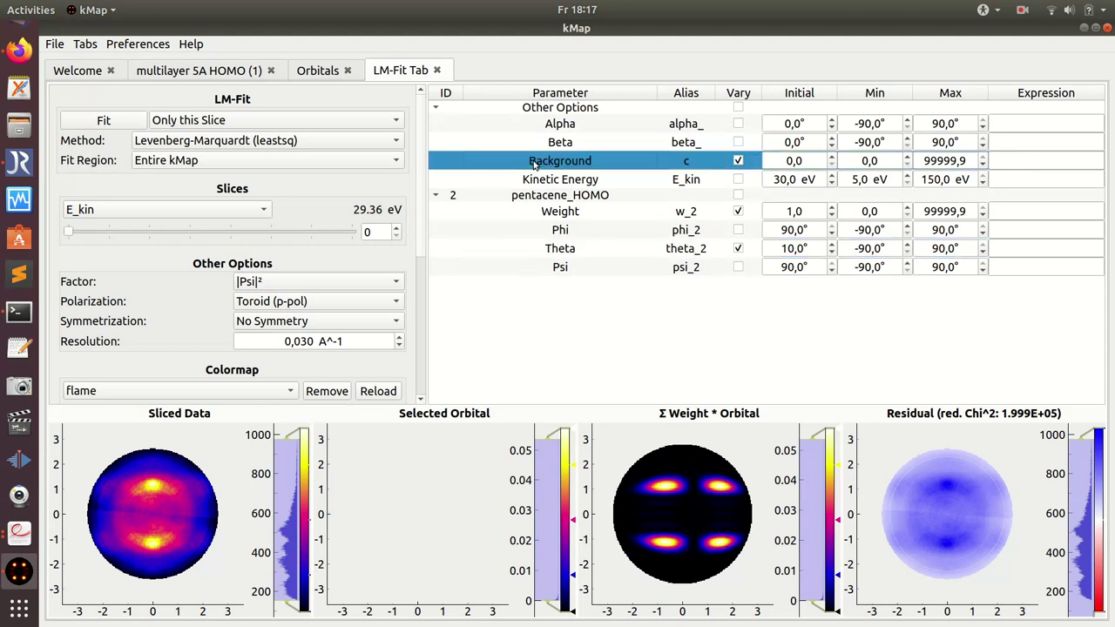
left_click(566, 215)
left_click(564, 252)
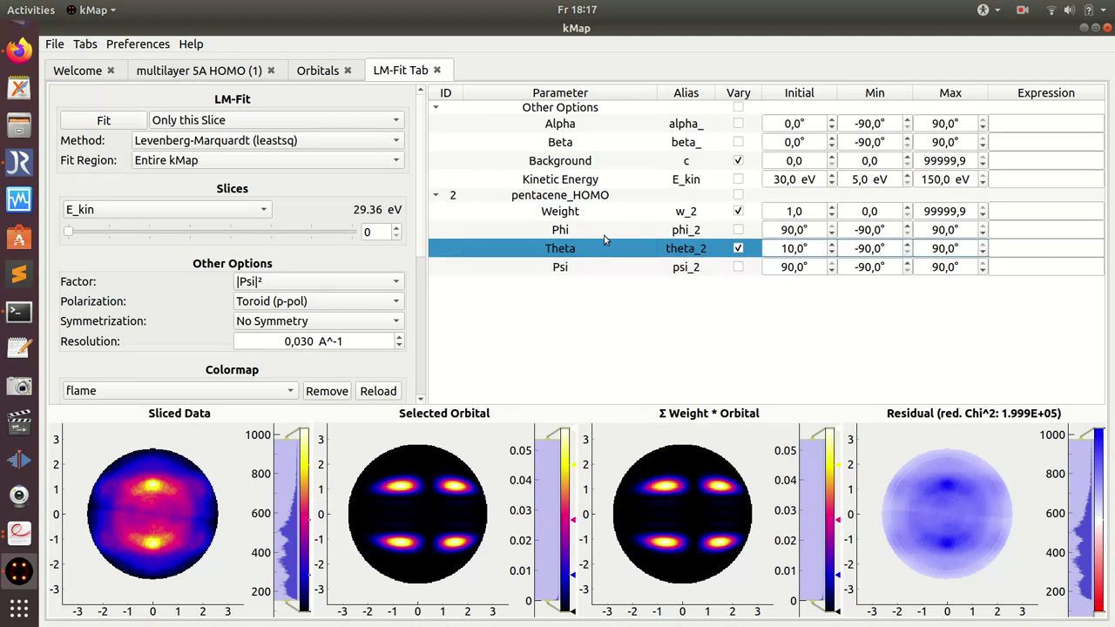
Change the intensity factor to |A.k|² x |Psi|².
left_click(287, 288)
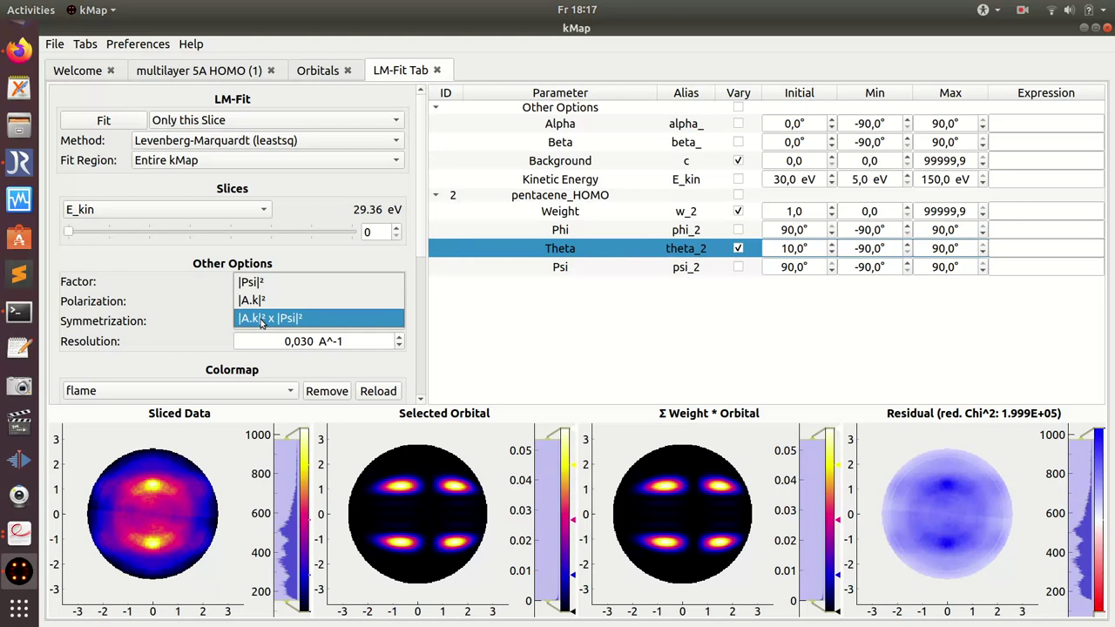
left_click(263, 320)
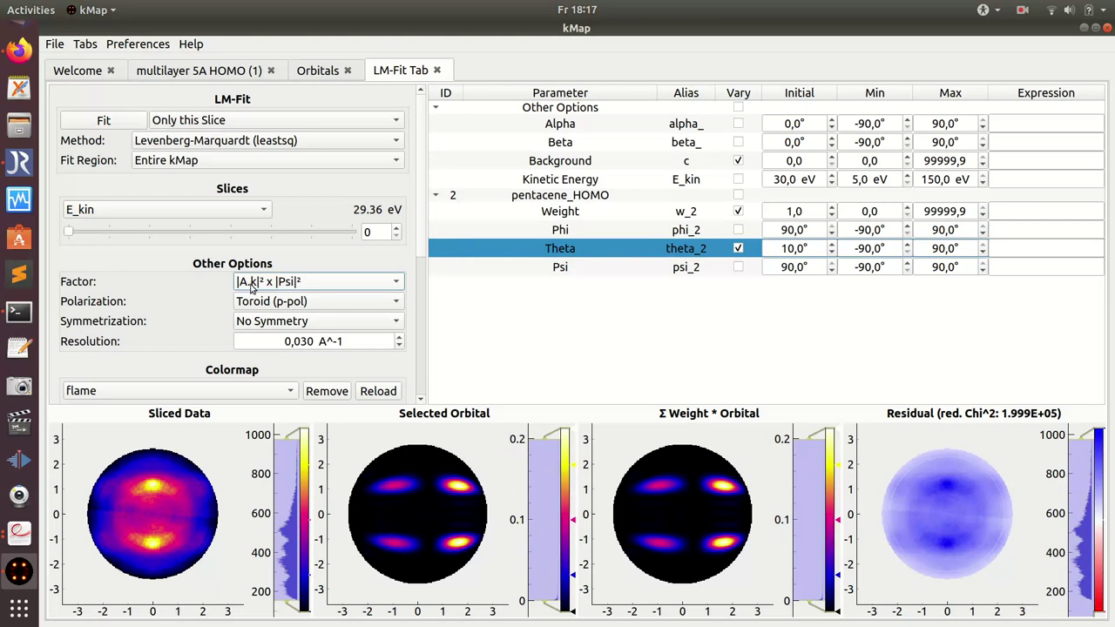
mouse_move(252, 285)
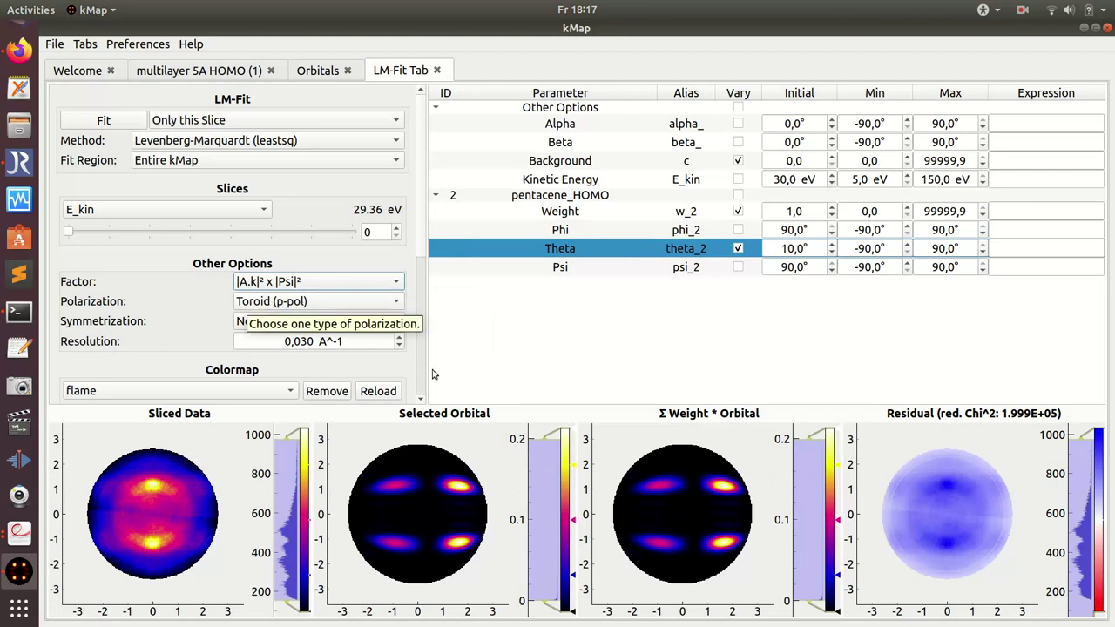
Set fit symmetrization to 2-Fold and resolution to 0,050.
left_click(259, 322)
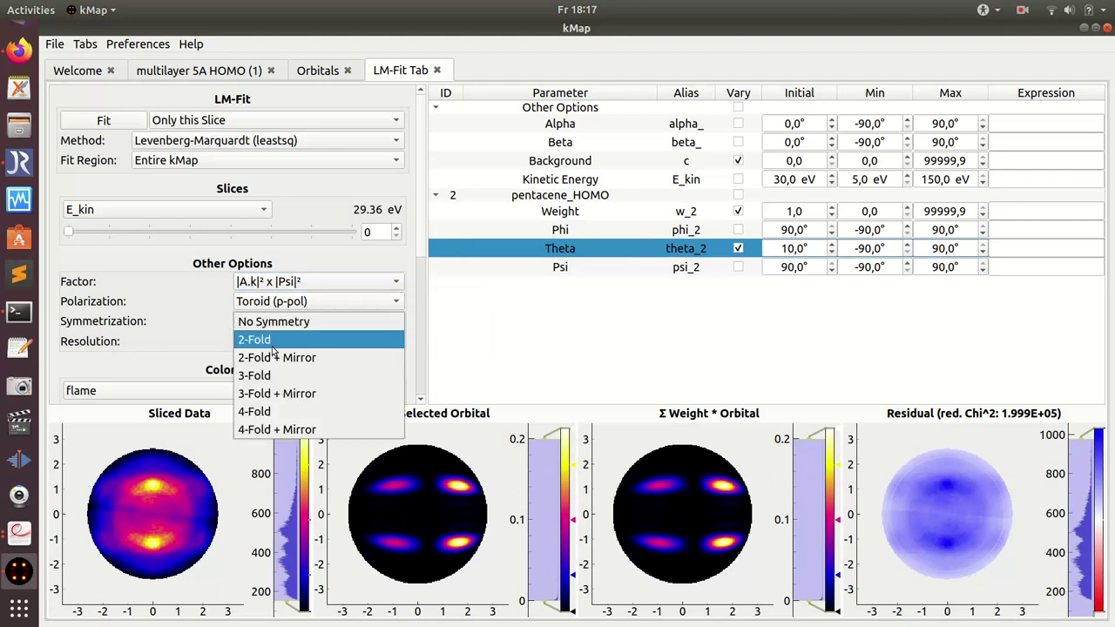
left_click(273, 345)
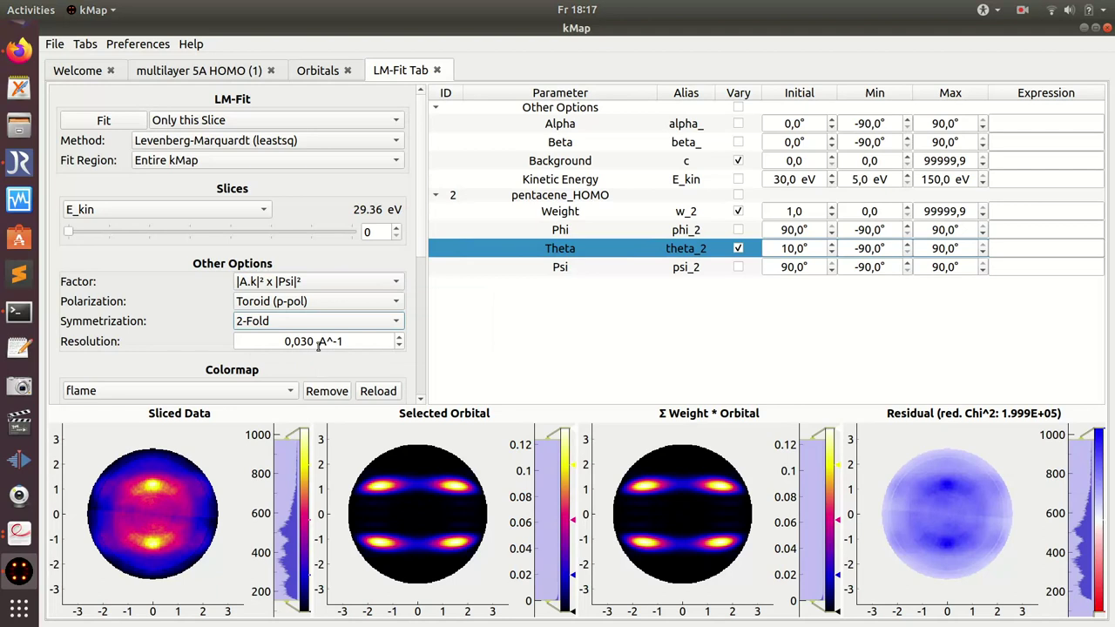
left_click(303, 342)
key("BackSpace")
type("5")
key("Tab")
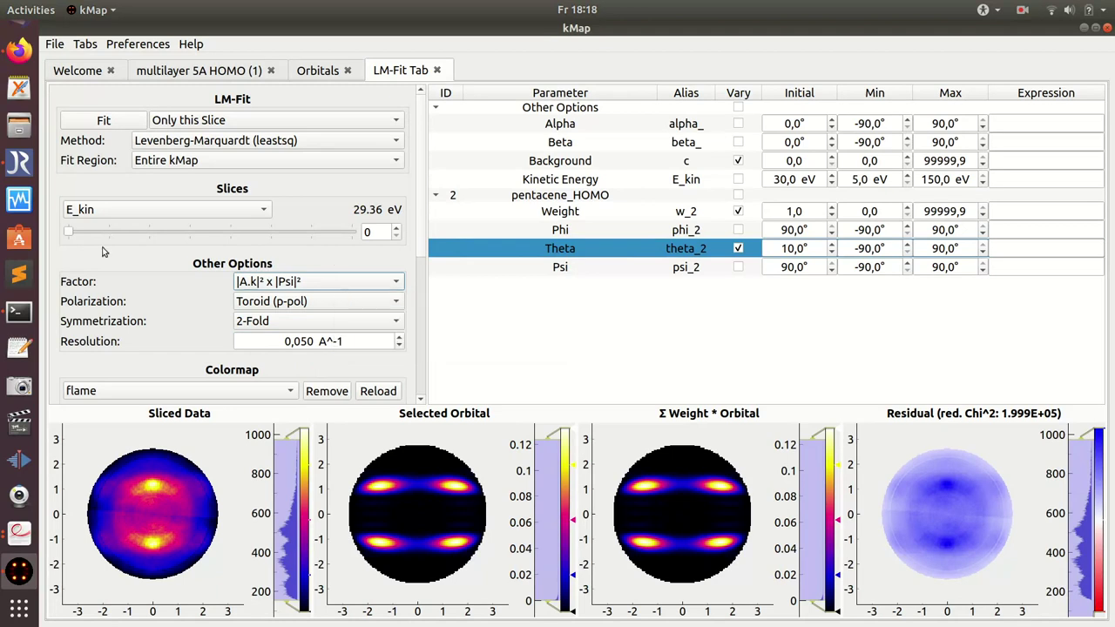
Move the E_kin slider to slice 2 and set Alpha's initial value to 45,0°.
left_click_drag(71, 233, 152, 239)
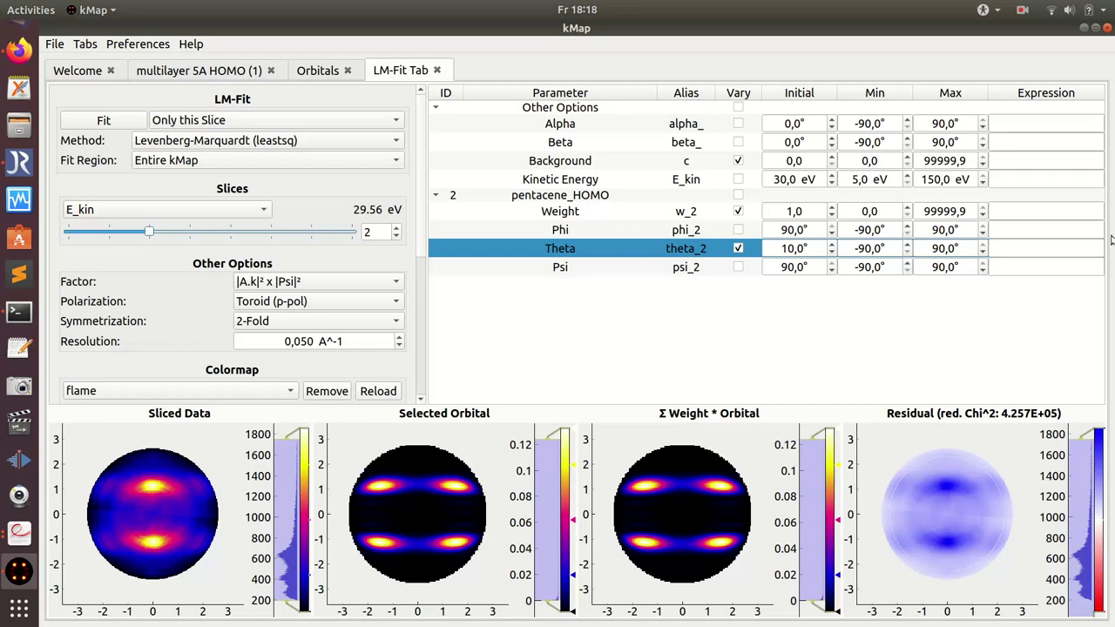
left_click(785, 125)
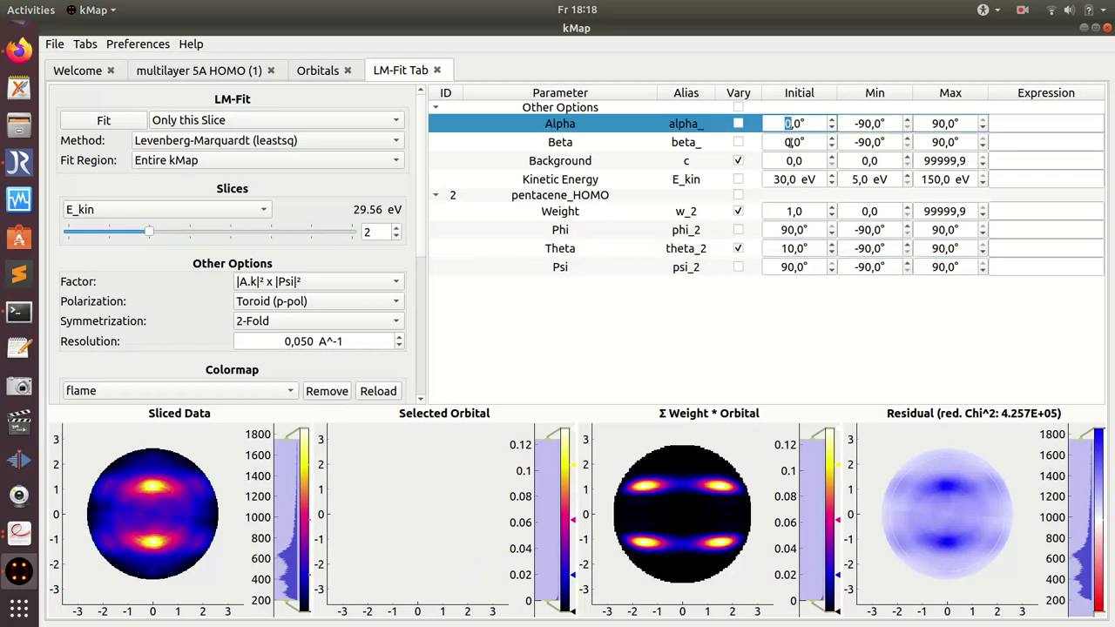
type("45")
key("Tab")
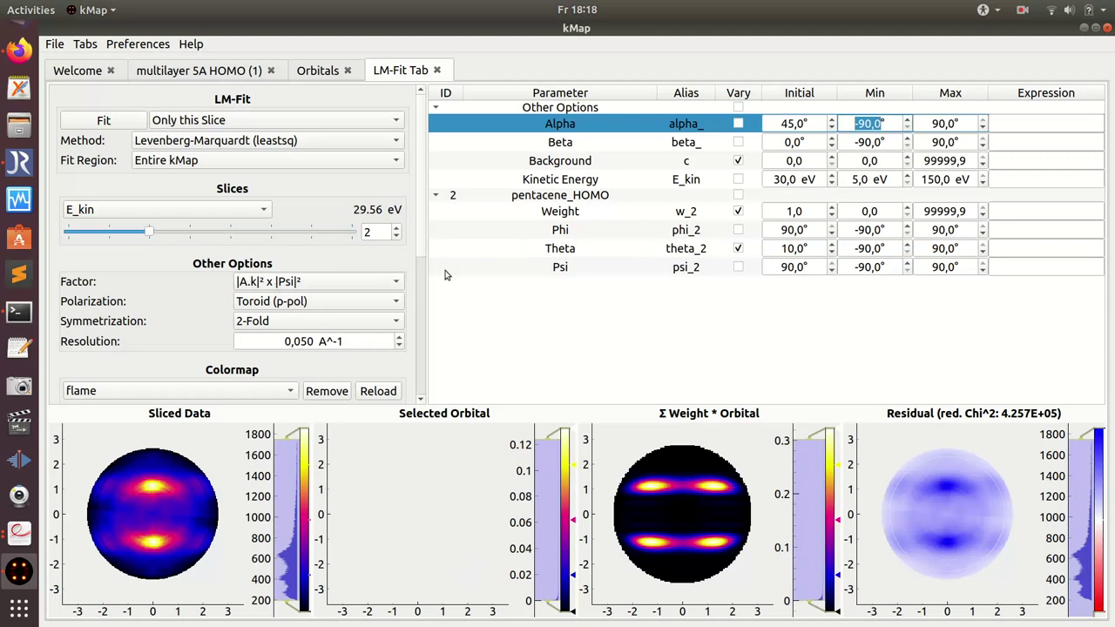
left_click(572, 197)
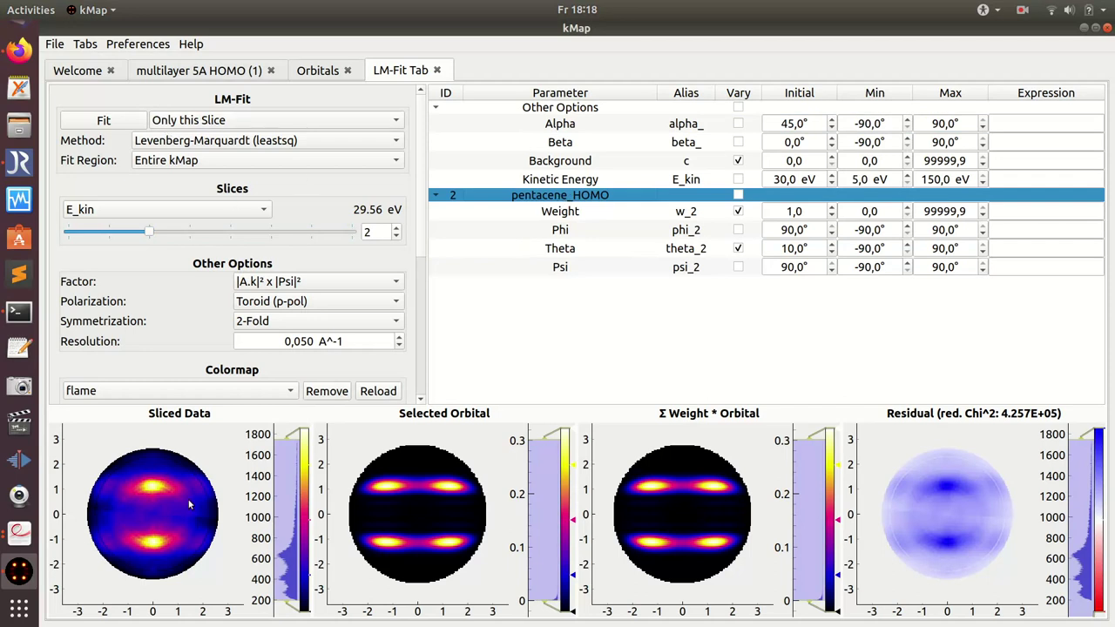
Run the LM fit and inspect results: Theta 21.277° ± 0.187°, Background 478.4.
left_click(103, 120)
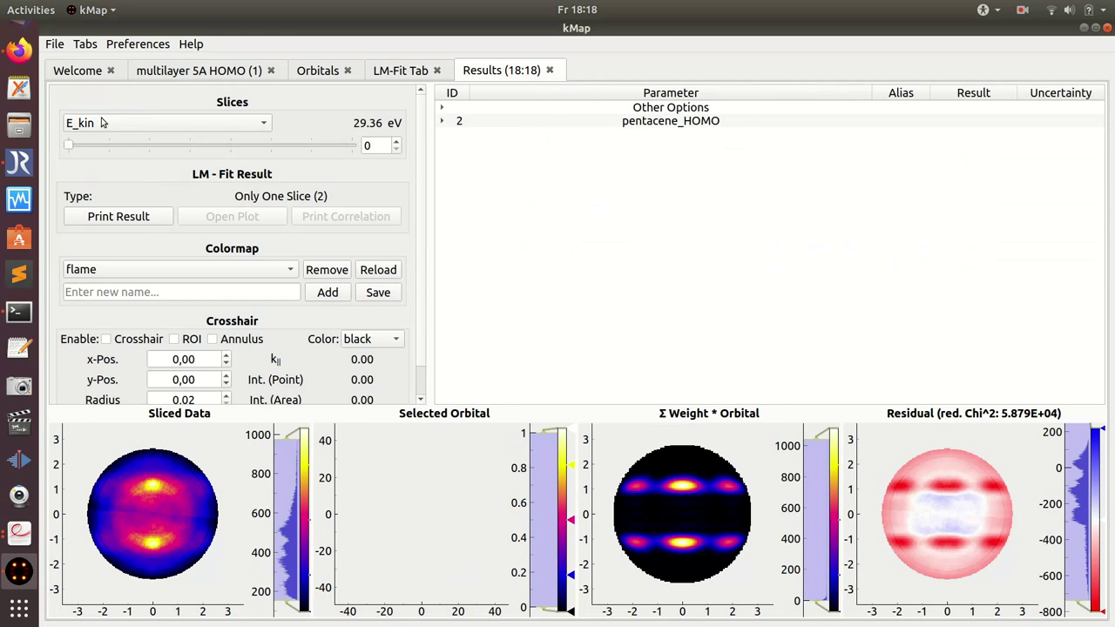
left_click(442, 107)
left_click(442, 174)
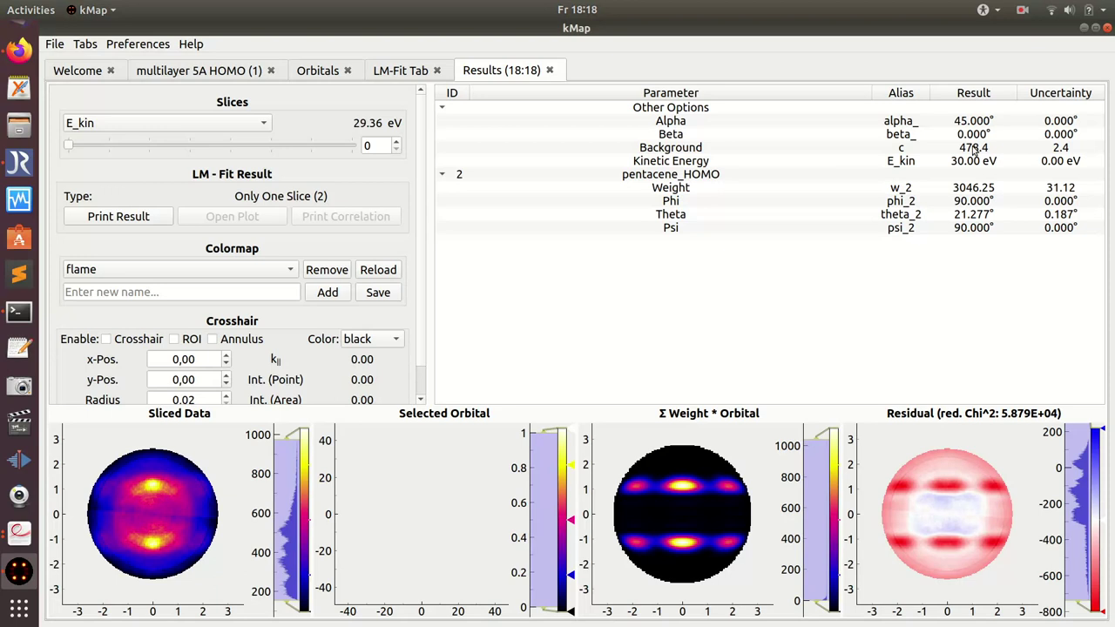
left_click(441, 108)
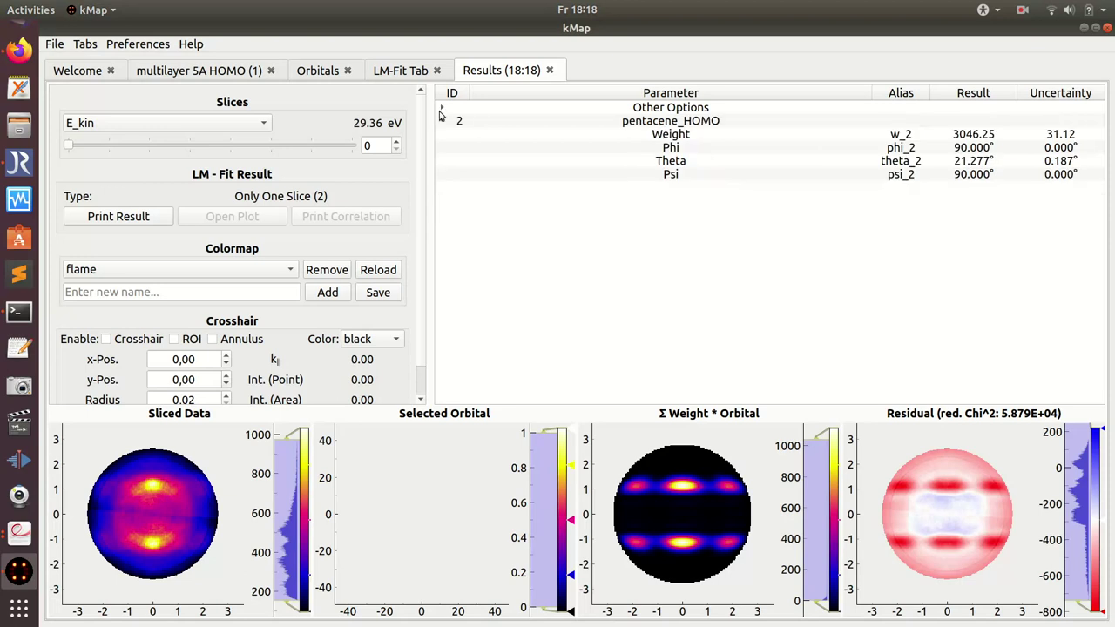
left_click(441, 108)
left_click(660, 177)
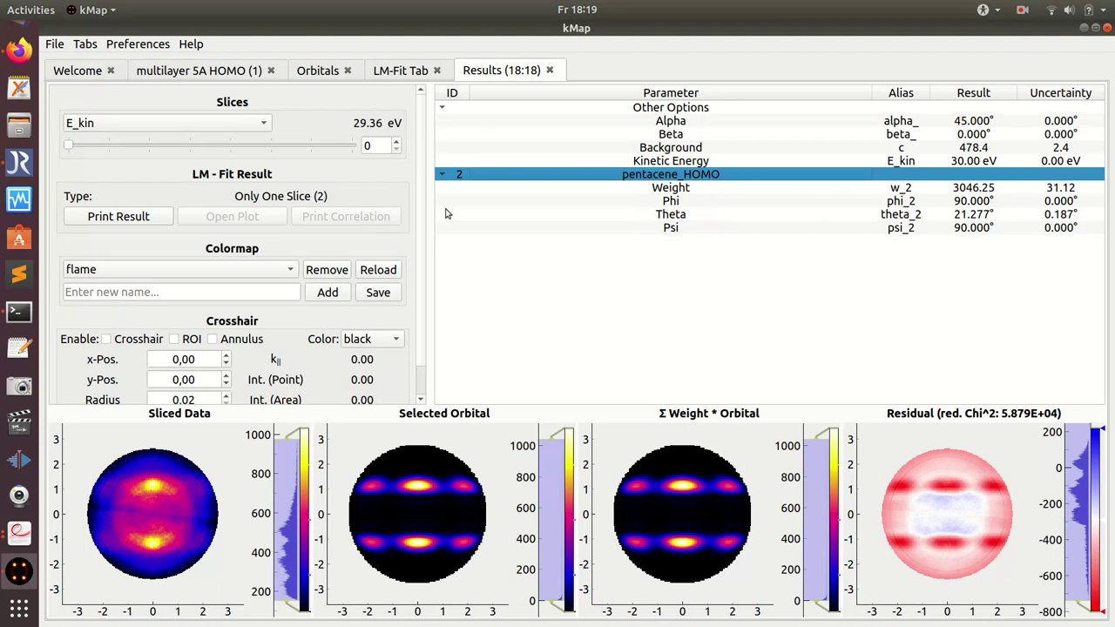
scroll(422, 220, "down", 2)
scroll(419, 219, "up", 2)
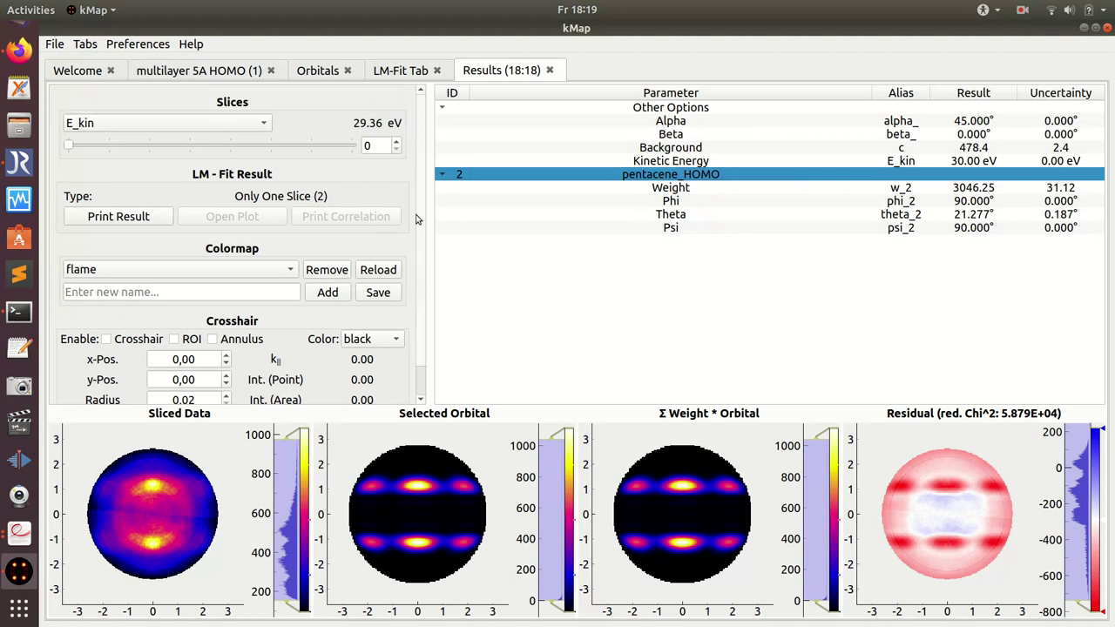